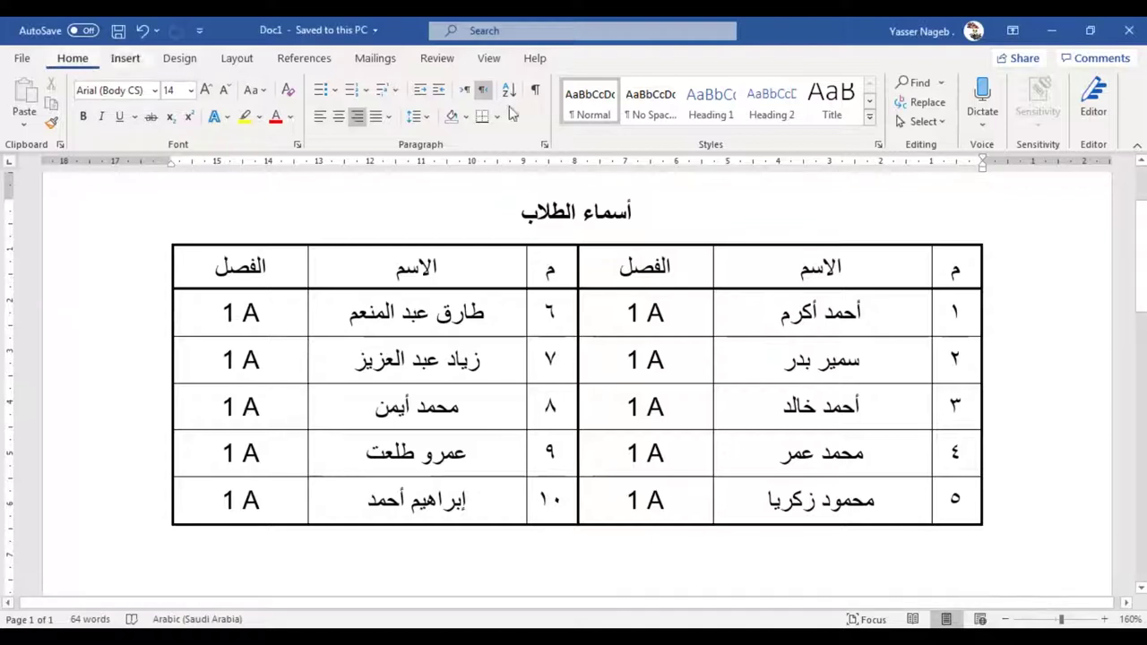
Search the document for the student's first name and step through its matches in the table.
{"action": "left_click", "coordinate": [941, 83]}
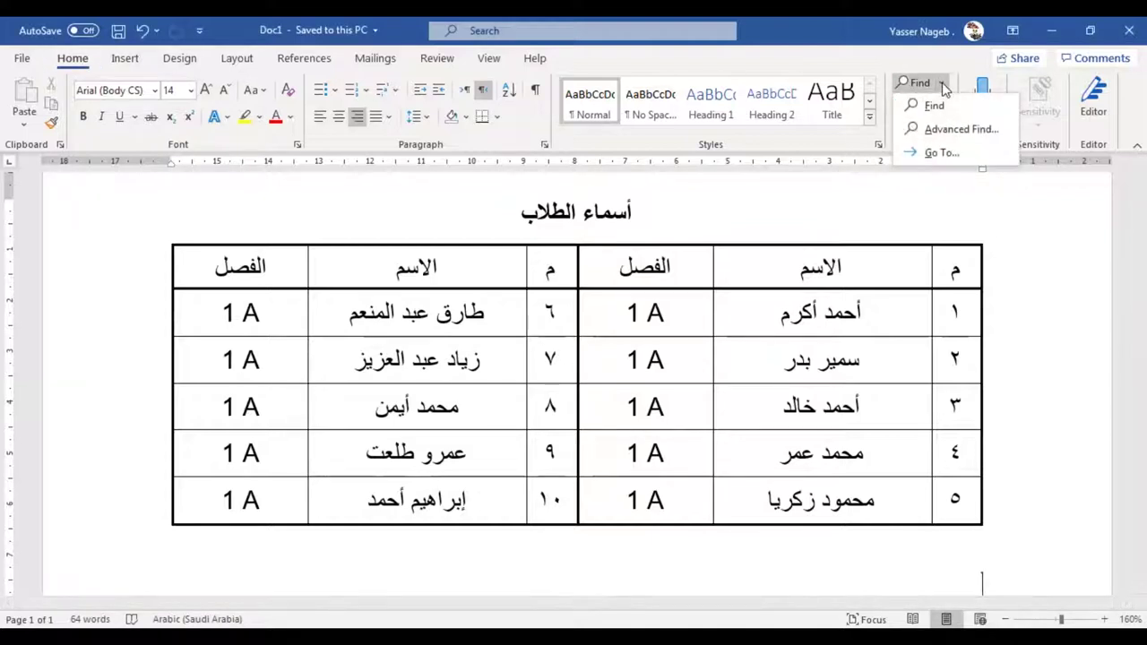
{"action": "left_click", "coordinate": [935, 106]}
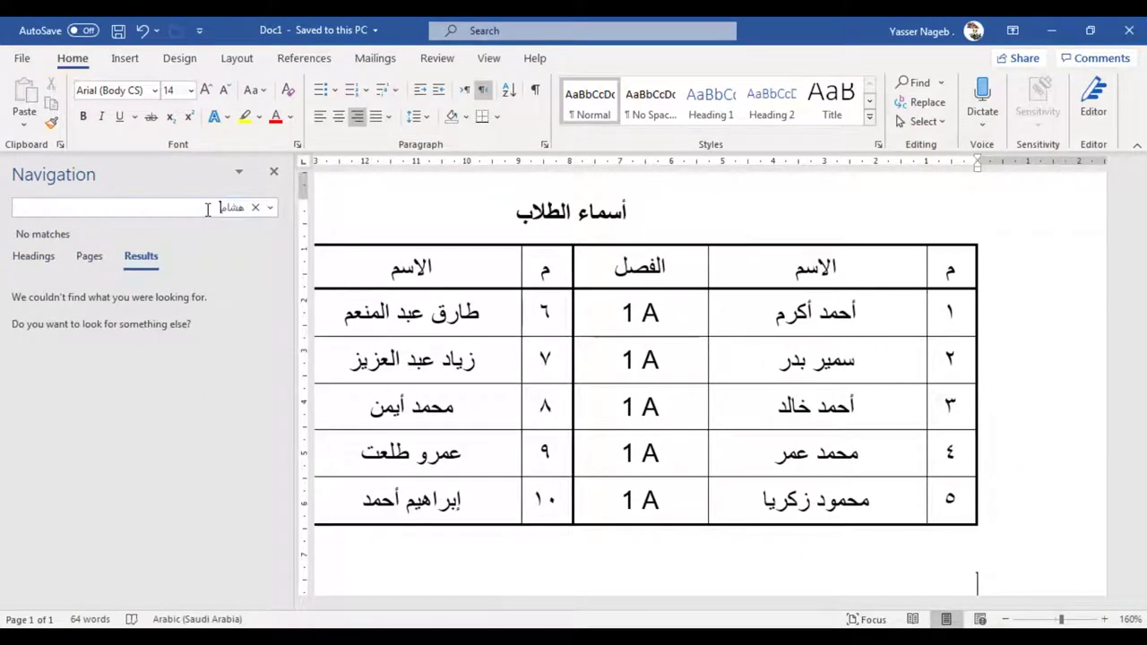
{"action": "key", "text": "BackSpace"}
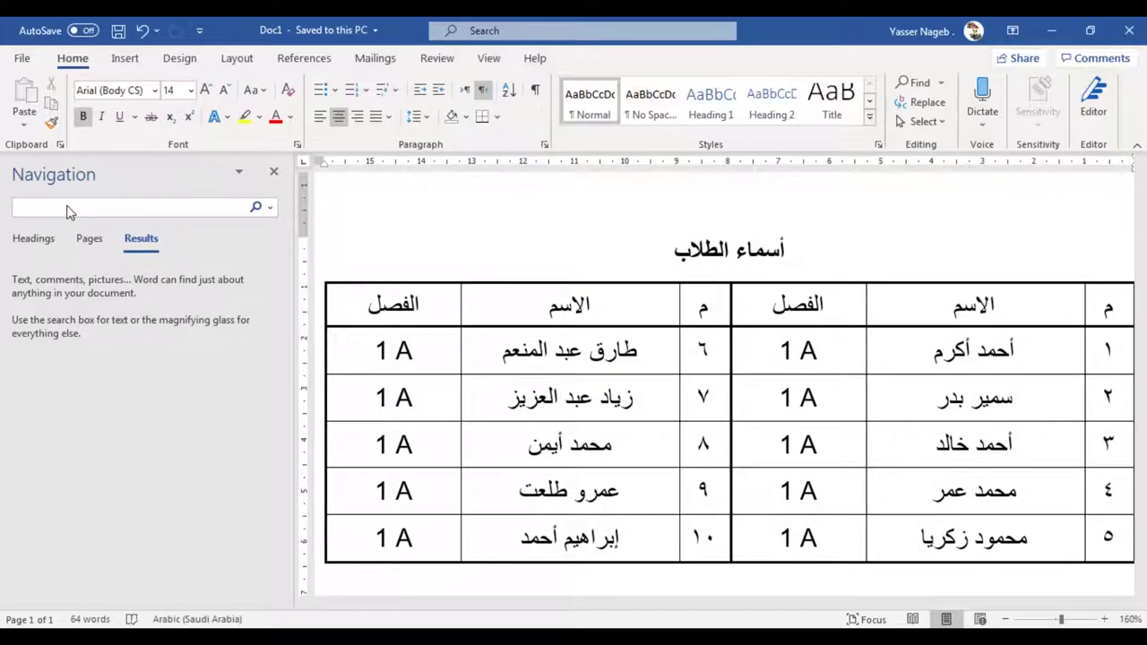
{"action": "type", "text": "أحمد"}
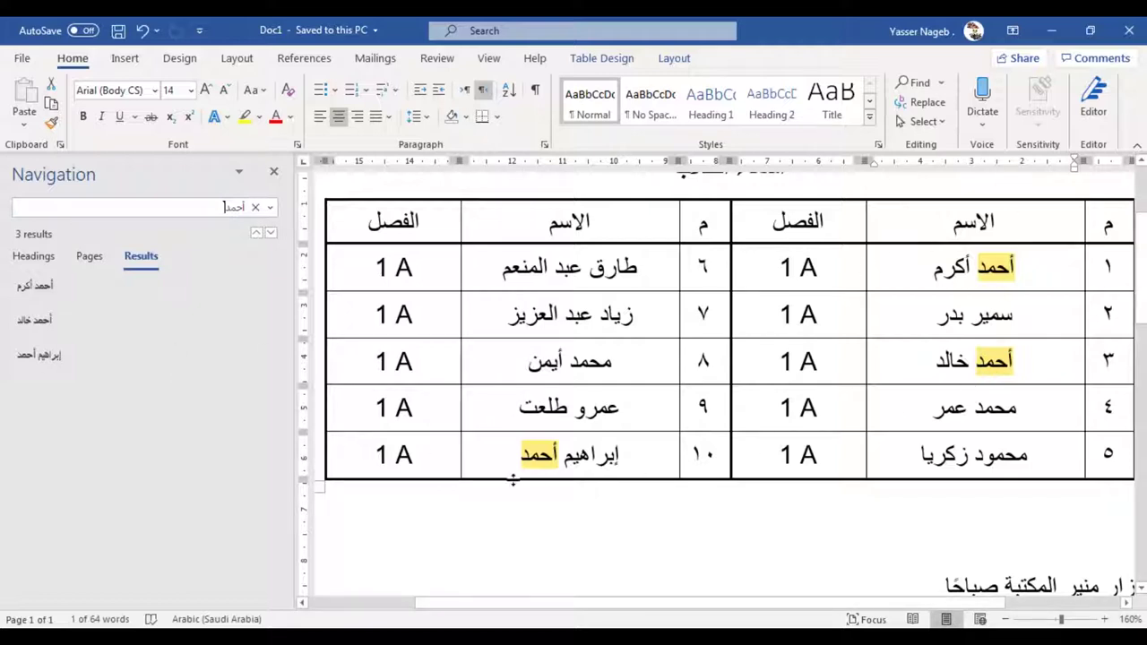
{"action": "left_click", "coordinate": [272, 234]}
{"action": "left_click", "coordinate": [273, 233]}
{"action": "left_click", "coordinate": [272, 233]}
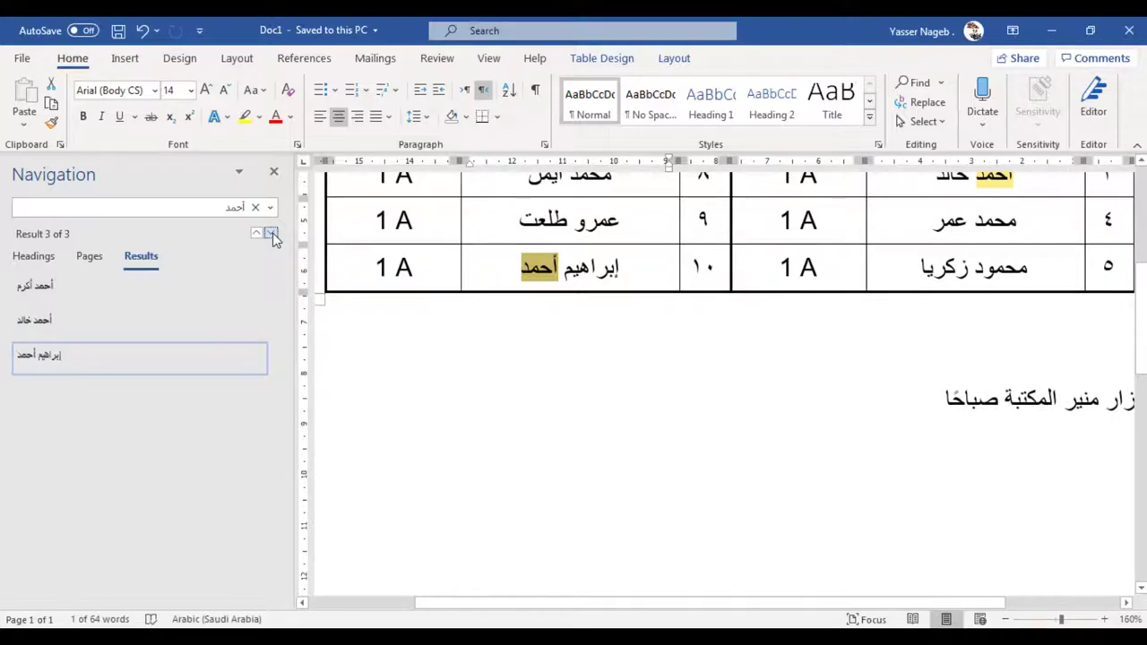
{"action": "left_click", "coordinate": [256, 234]}
{"action": "left_click", "coordinate": [257, 234]}
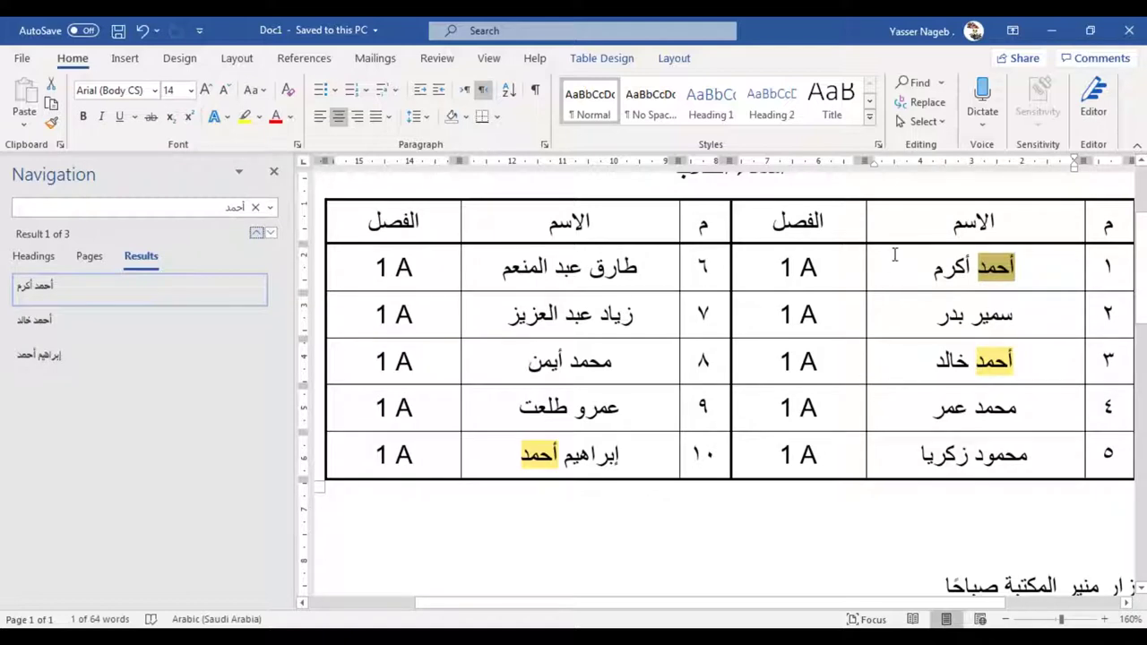
{"action": "left_click", "coordinate": [273, 171]}
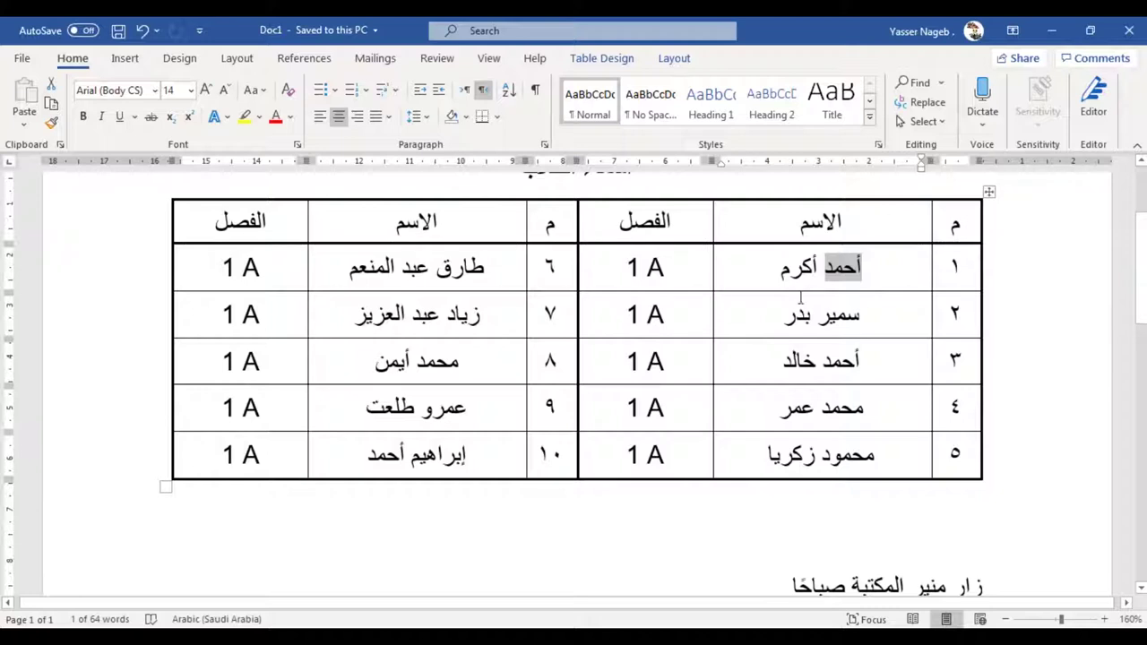
Deselect the found word, briefly re-run the search for all matches of the name, then dismiss it.
{"action": "left_click", "coordinate": [788, 268]}
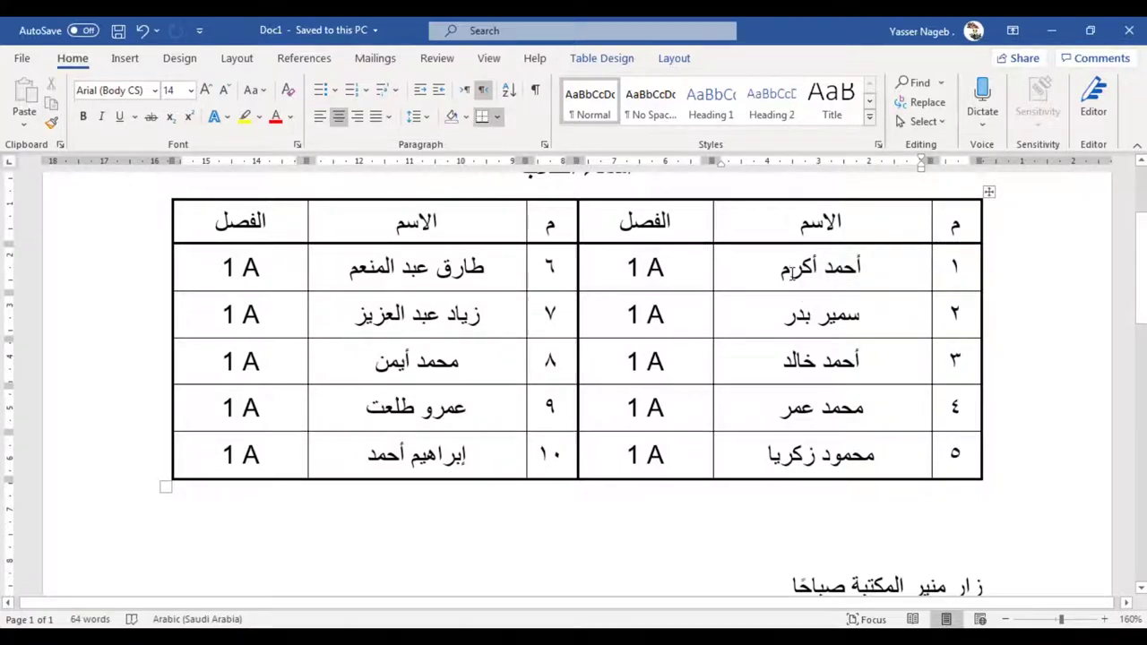
{"action": "key", "text": "ctrl+f"}
{"action": "key", "text": "Return"}
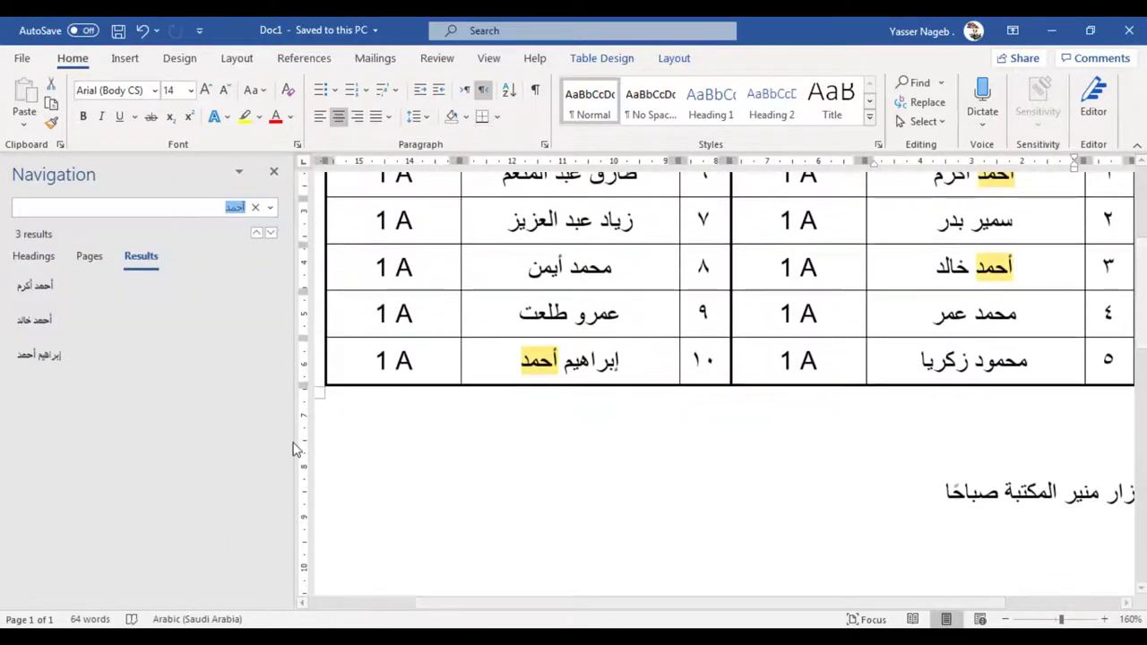
{"action": "key", "text": "Escape"}
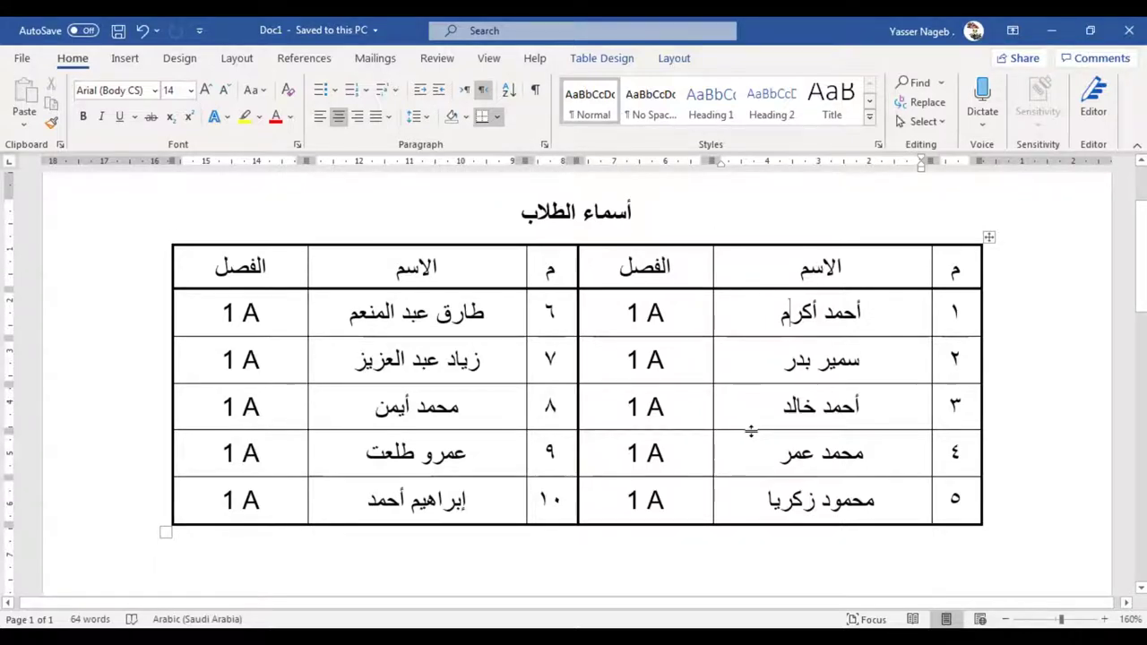
Select the digit 1 in a 1 A class cell, then bring up Find and Replace.
{"action": "left_click", "coordinate": [628, 309]}
{"action": "left_click_drag", "start_coordinate": [627, 309], "coordinate": [642, 308]}
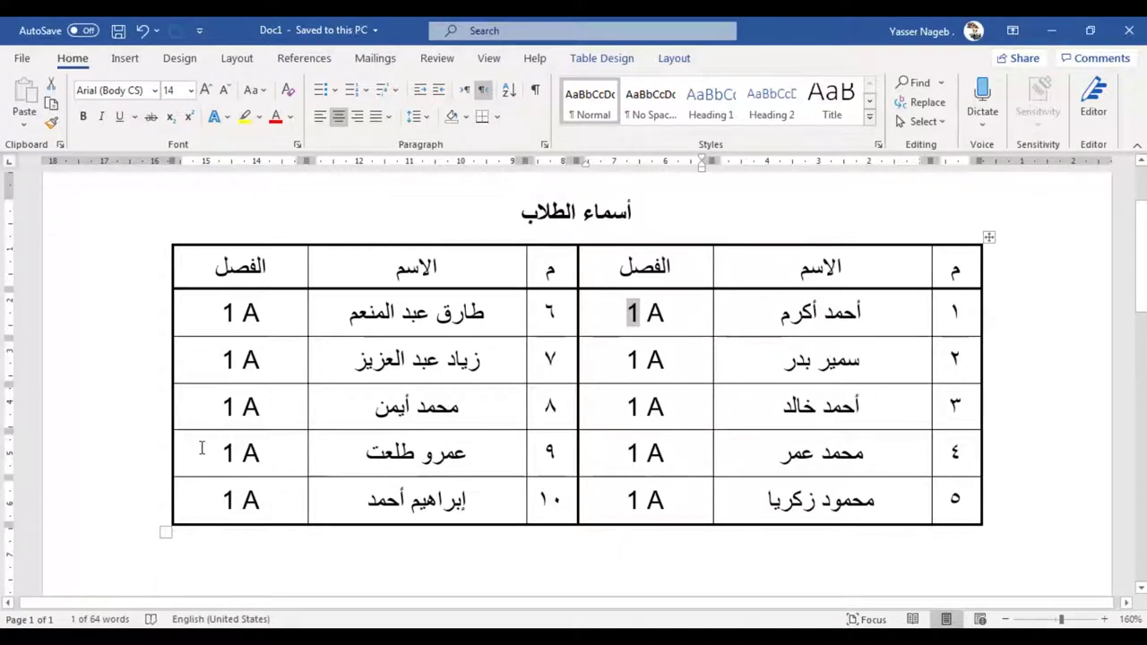
{"action": "left_click", "coordinate": [203, 491]}
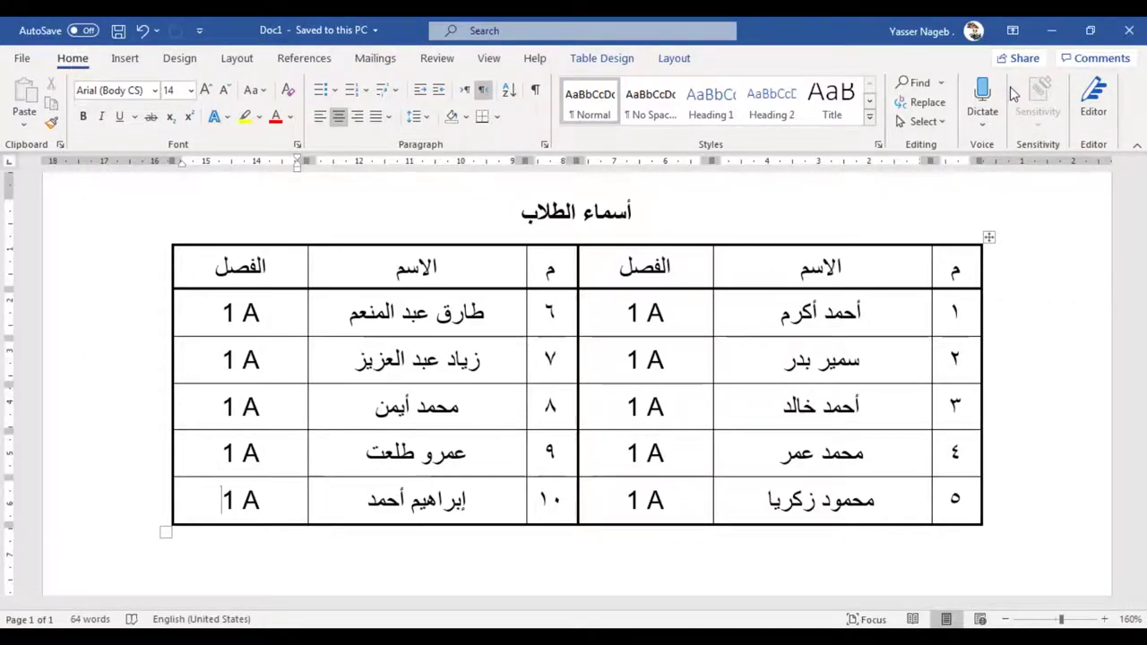
{"action": "left_click", "coordinate": [923, 101]}
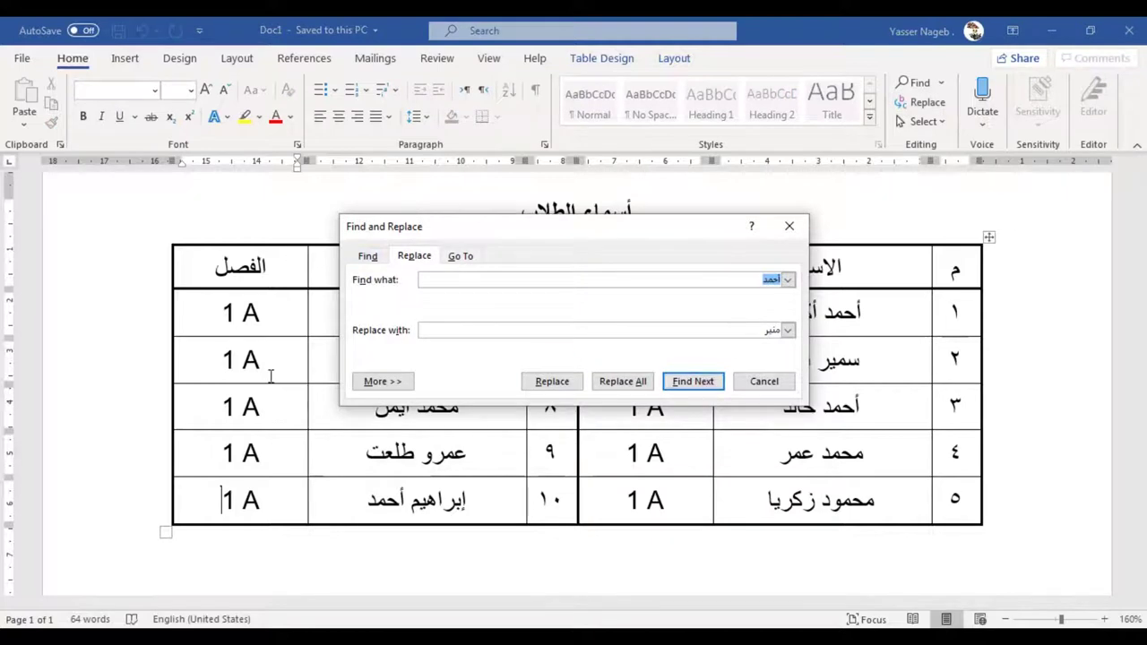
Reopen Find and Replace with Ctrl+H and move it off the sentence below the table.
{"action": "left_click", "coordinate": [789, 225]}
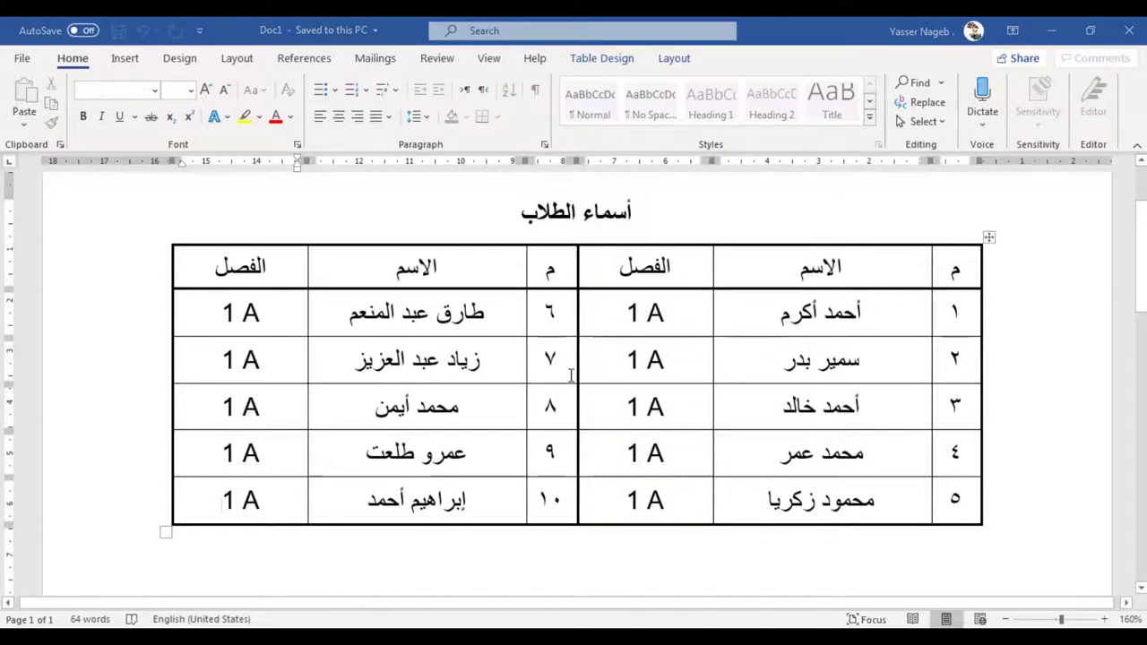
{"action": "key", "text": "ctrl+h"}
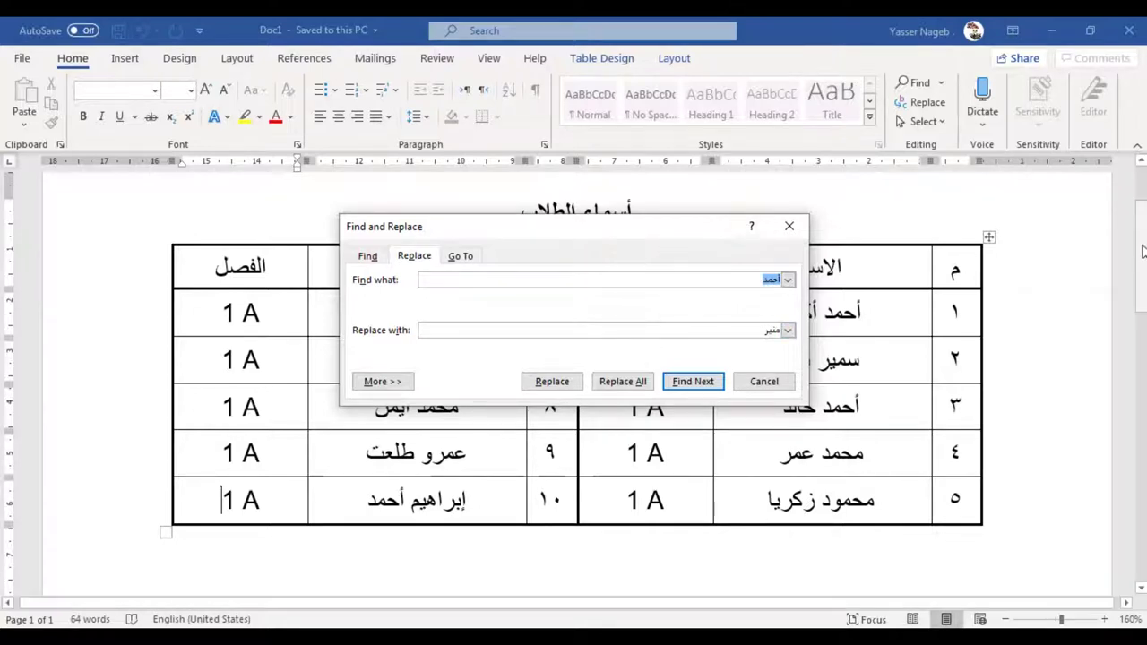
{"action": "left_click", "coordinate": [1142, 251]}
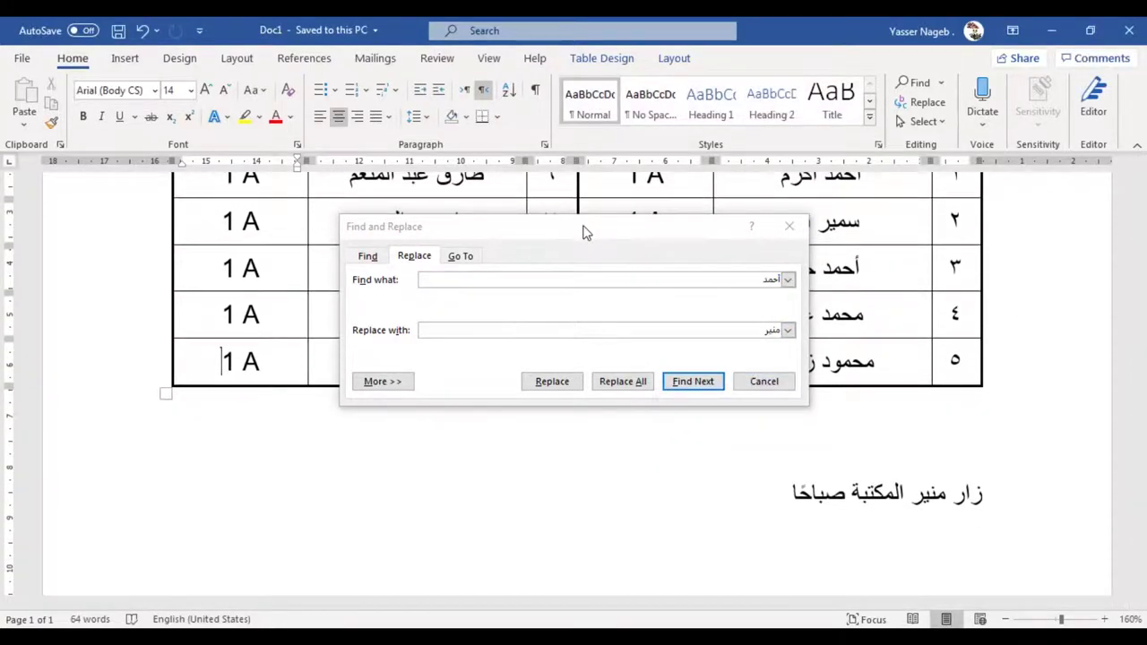
{"action": "left_click_drag", "start_coordinate": [583, 231], "coordinate": [462, 384]}
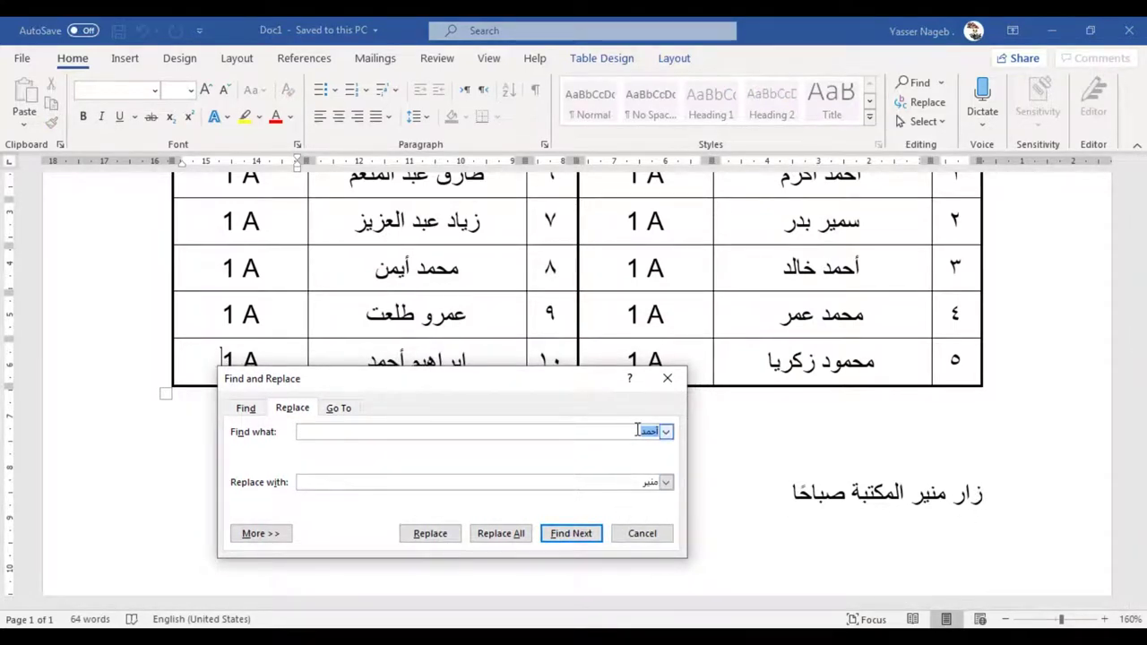
Enter the old and new names, then replace the name in the sentence below the table.
{"action": "type", "text": "س"}
{"action": "type", "text": "نير"}
{"action": "double_click", "coordinate": [651, 481]}
{"action": "type", "text": "هشام"}
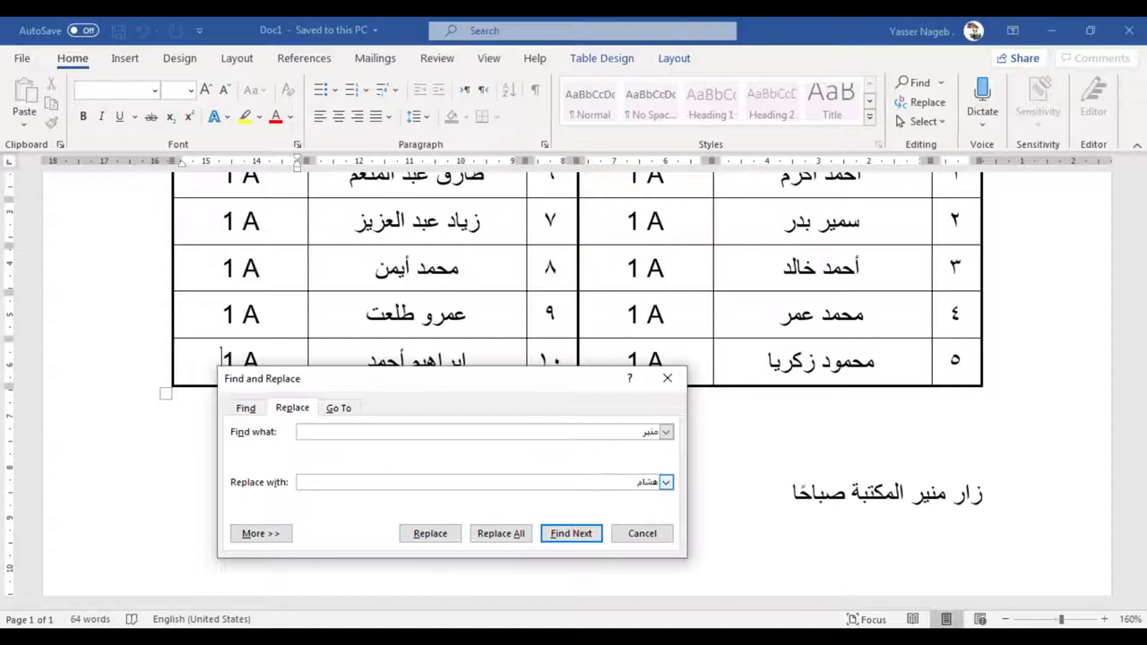
{"action": "left_click", "coordinate": [574, 535]}
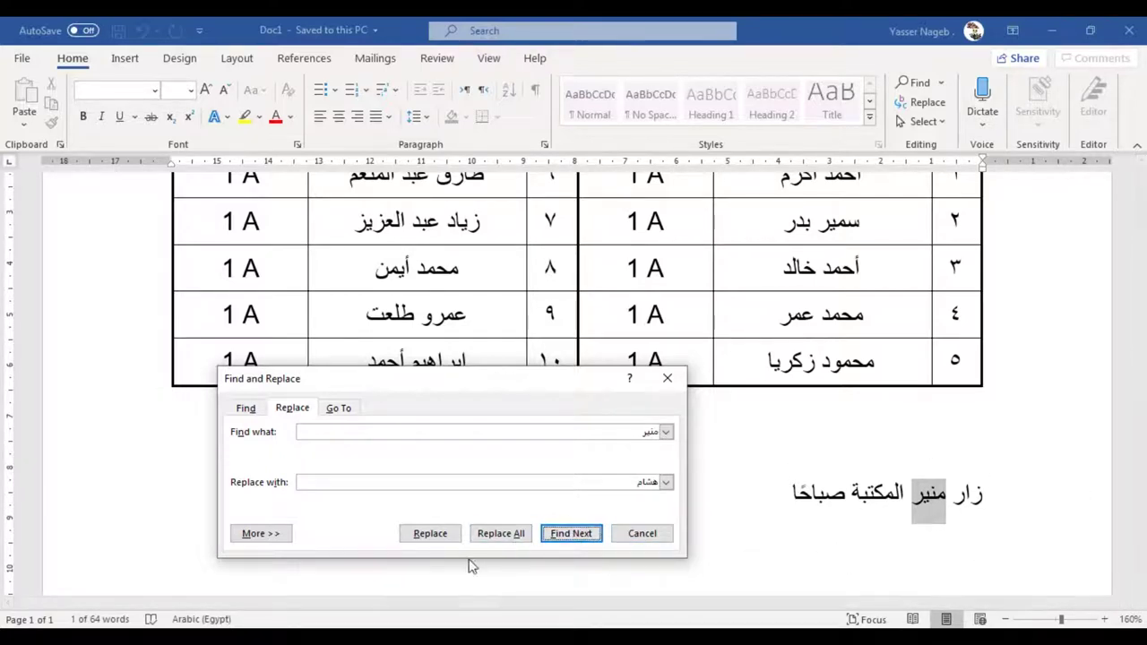
{"action": "left_click", "coordinate": [421, 534]}
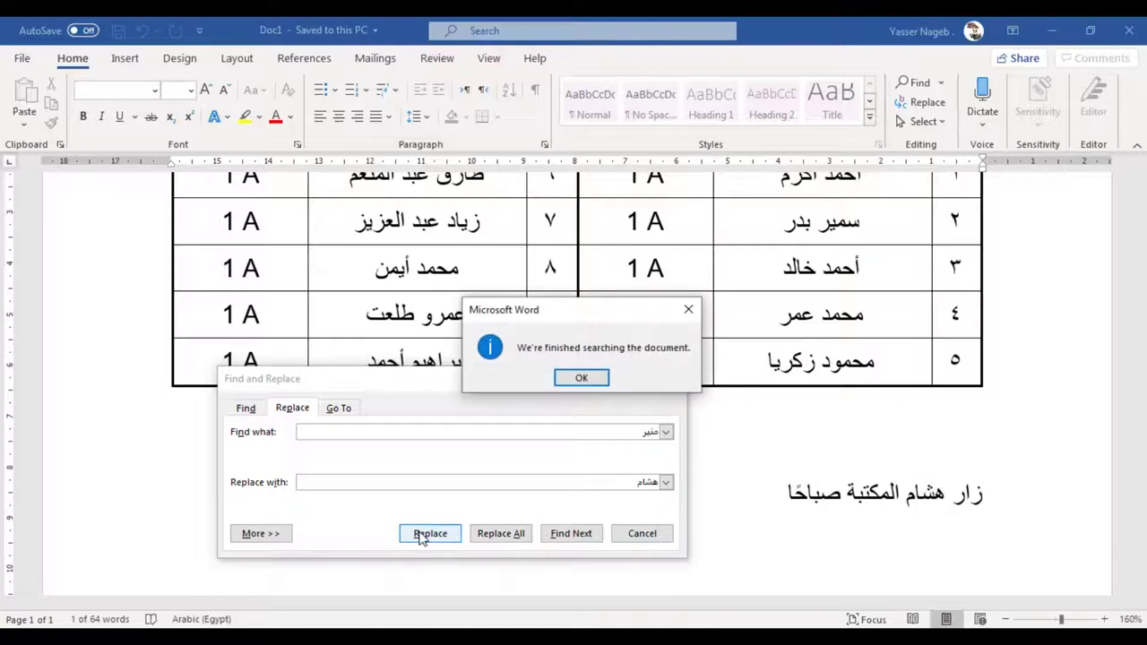
{"action": "left_click", "coordinate": [590, 383]}
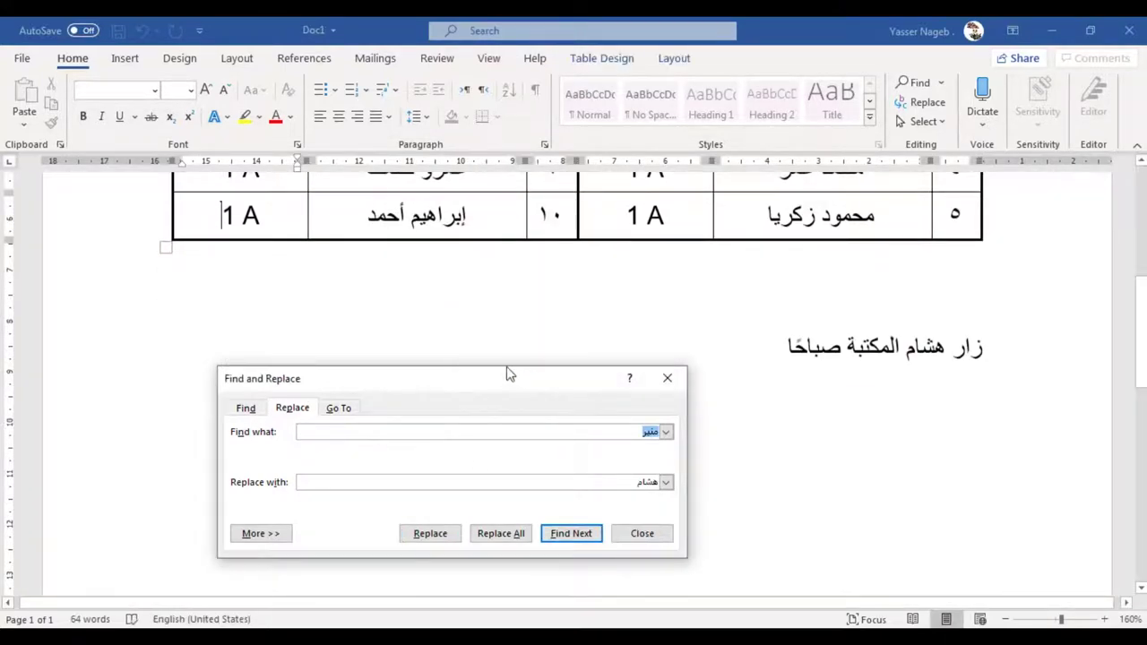
{"action": "scroll", "coordinate": [517, 349], "scroll_direction": "up", "scroll_amount": 5}
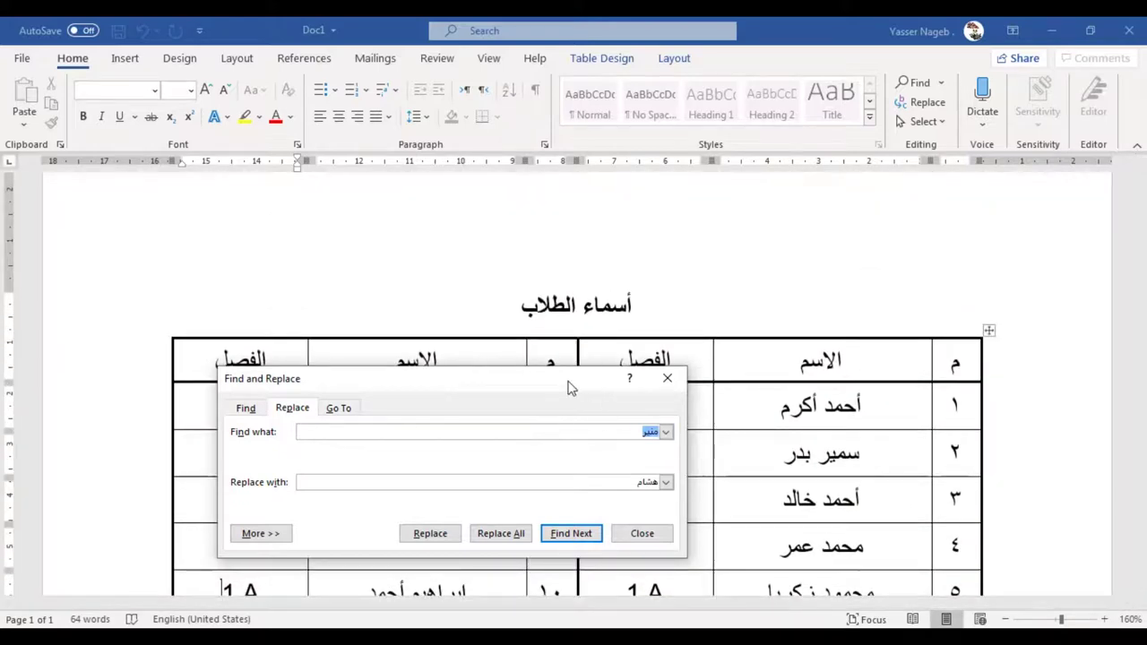
Set Find what to 1 and Replace with to 2, moving the dialog to reveal the table.
{"action": "left_click_drag", "start_coordinate": [472, 381], "coordinate": [890, 218]}
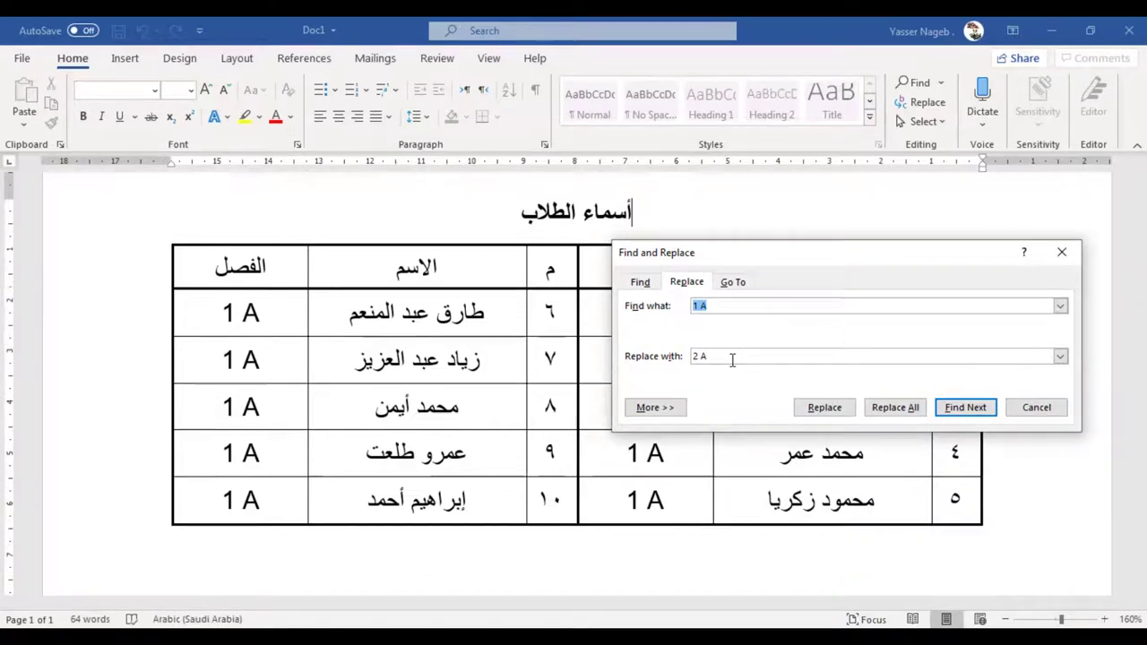
{"action": "left_click_drag", "start_coordinate": [707, 253], "coordinate": [826, 280]}
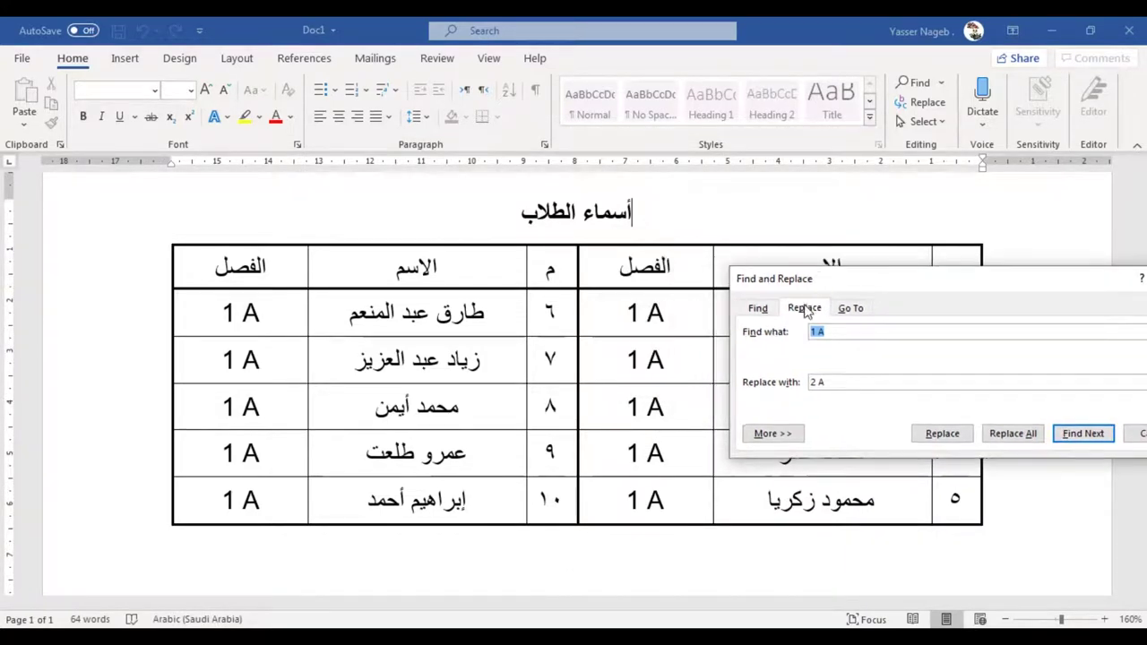
{"action": "type", "text": "1"}
{"action": "triple_click", "coordinate": [831, 385]}
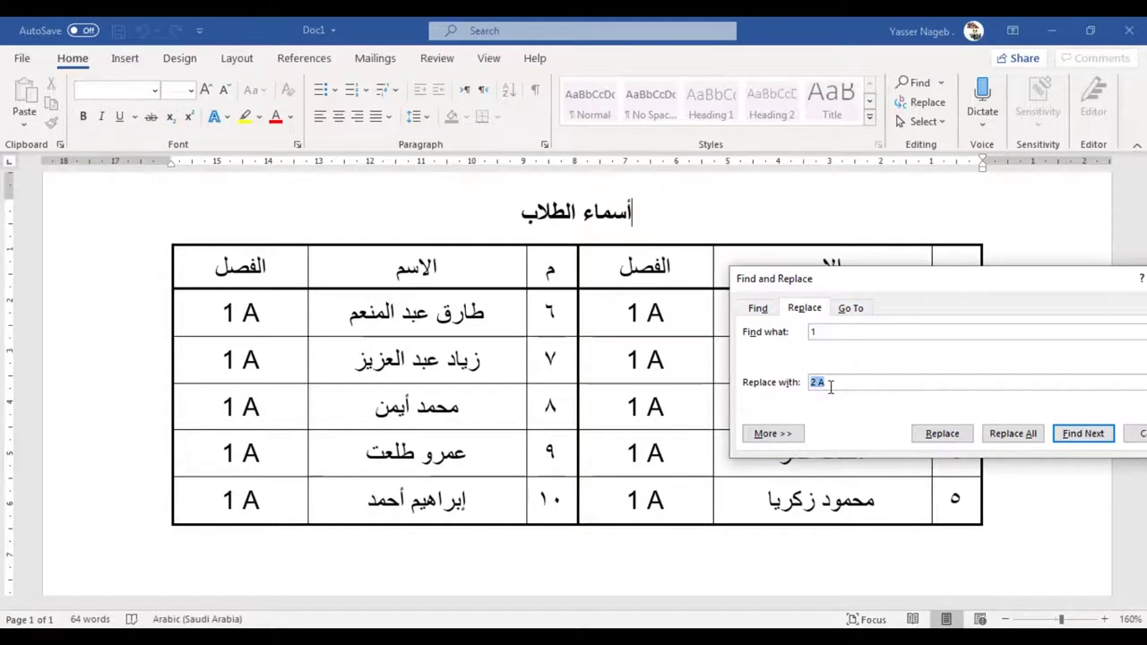
{"action": "type", "text": "2"}
{"action": "left_click_drag", "start_coordinate": [907, 283], "coordinate": [303, 226]}
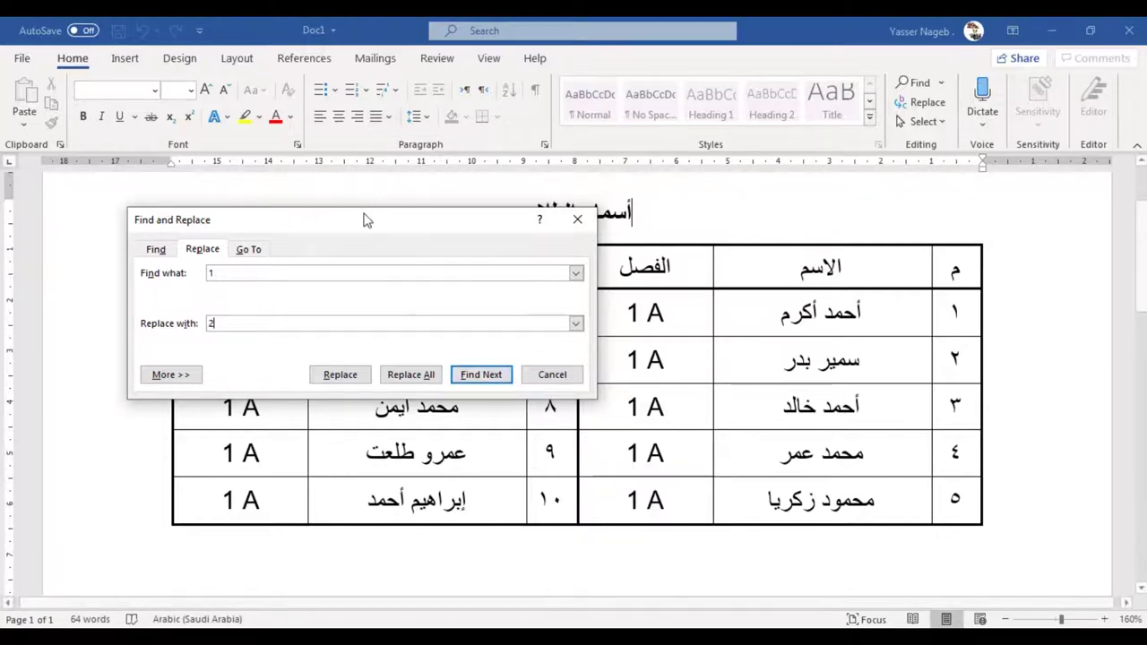
{"action": "mouse_move", "coordinate": [371, 224]}
{"action": "left_mouse_down"}
{"action": "mouse_move", "coordinate": [505, 428]}
{"action": "mouse_move", "coordinate": [545, 428]}
{"action": "left_mouse_up"}
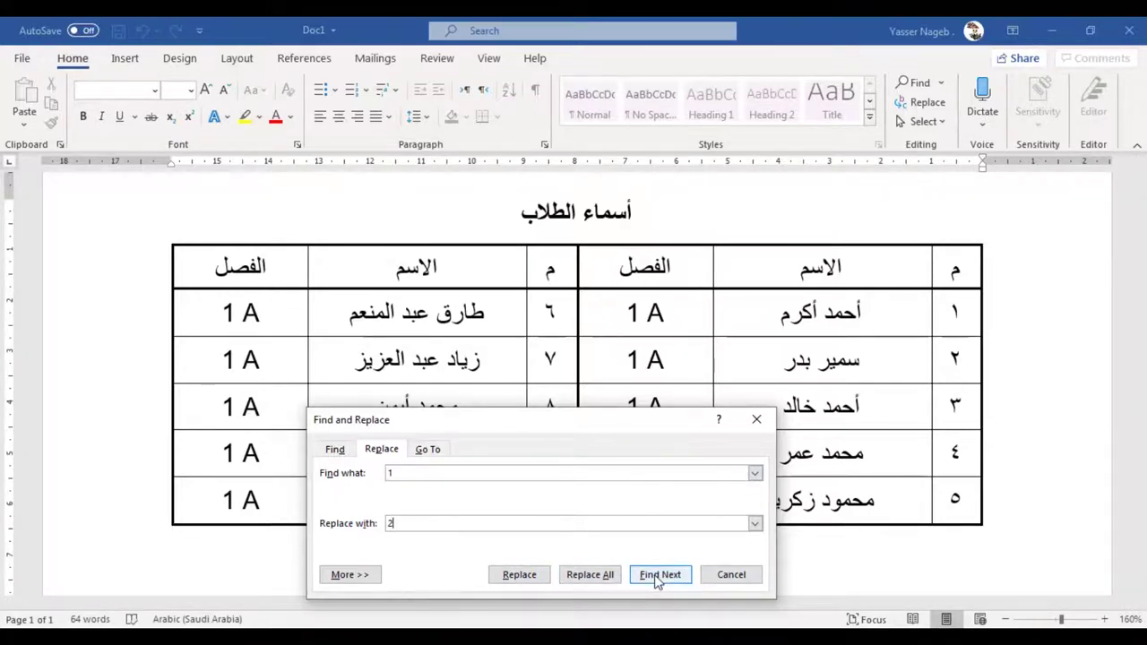
{"action": "double_click", "coordinate": [954, 314]}
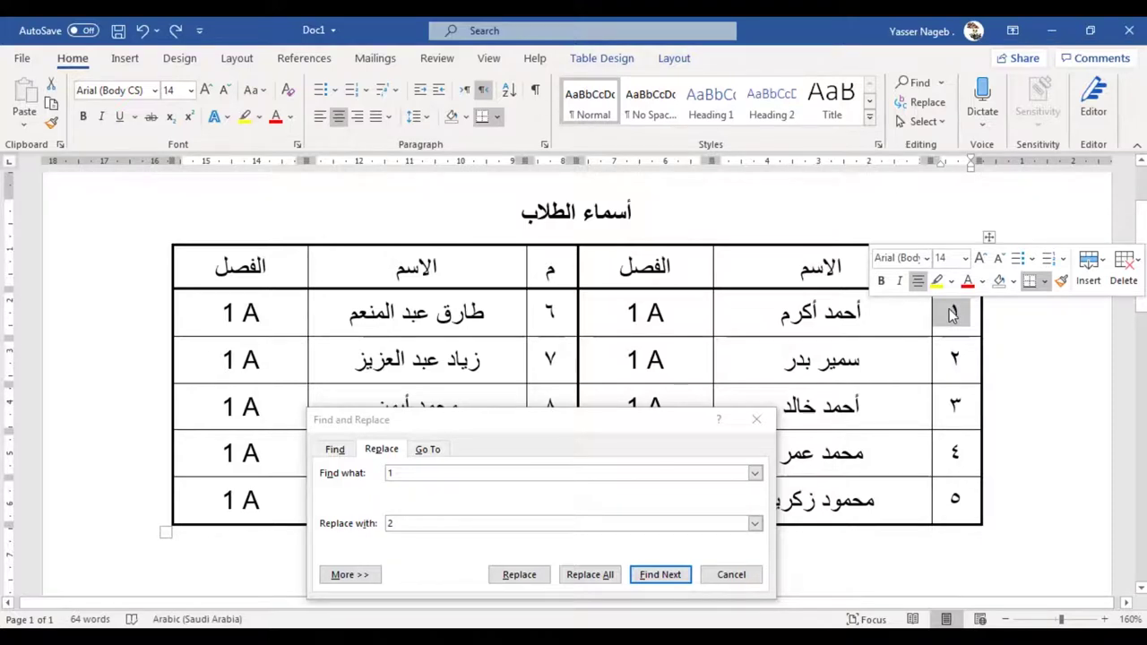
{"action": "left_click", "coordinate": [590, 577]}
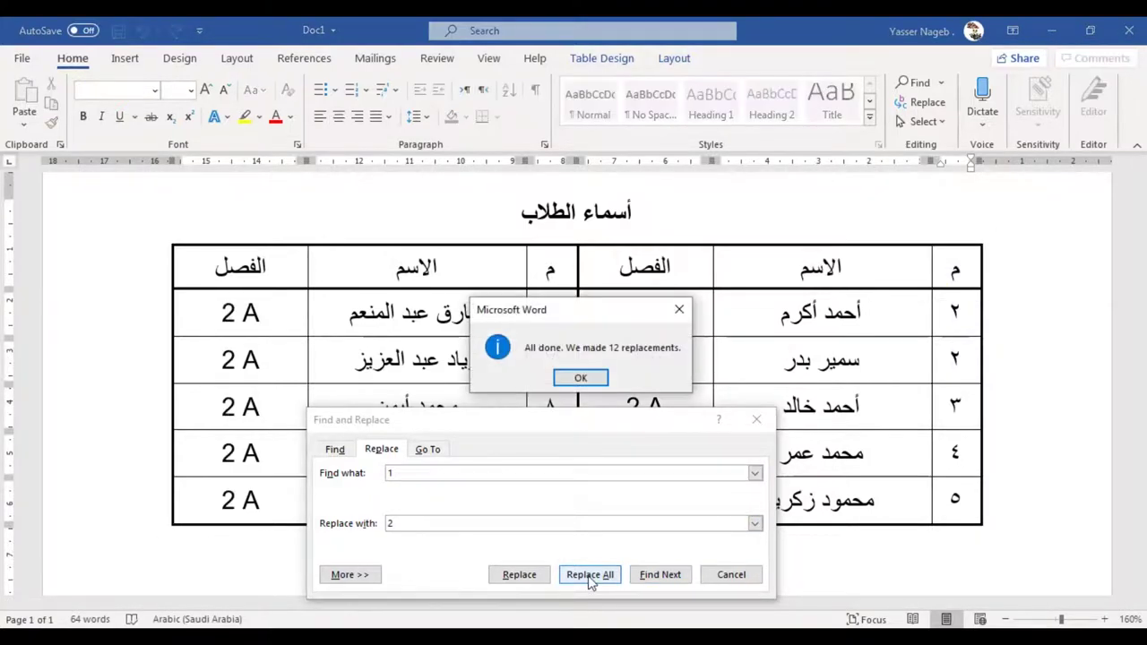
{"action": "left_click", "coordinate": [672, 319]}
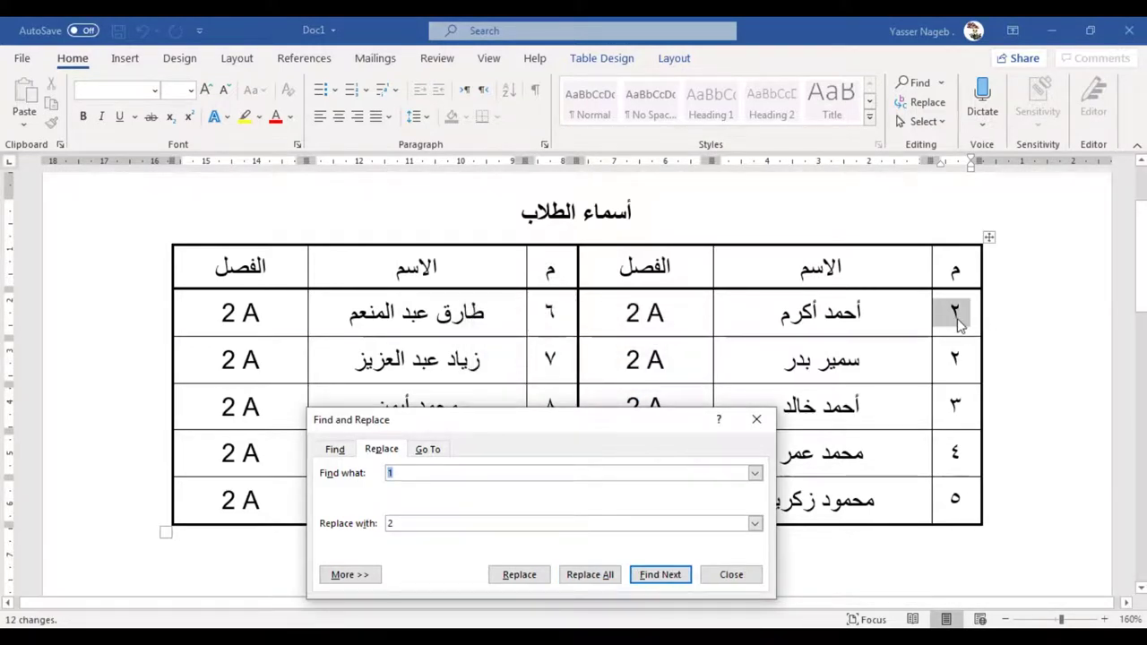
{"action": "key", "text": "ctrl+h"}
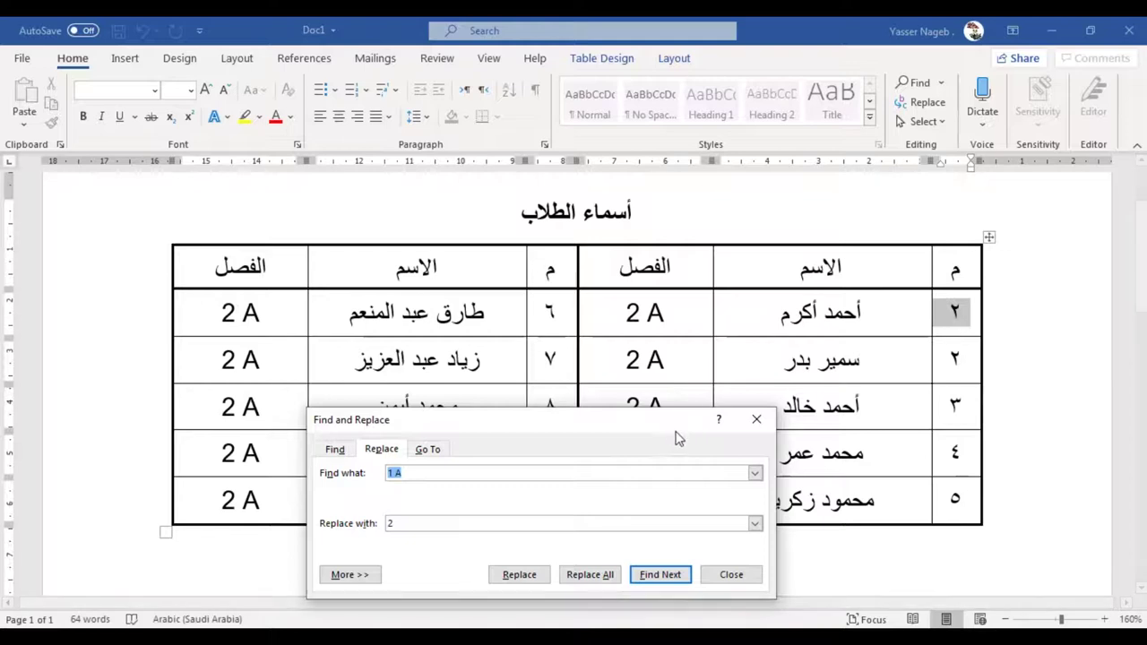
{"action": "left_click", "coordinate": [1029, 486]}
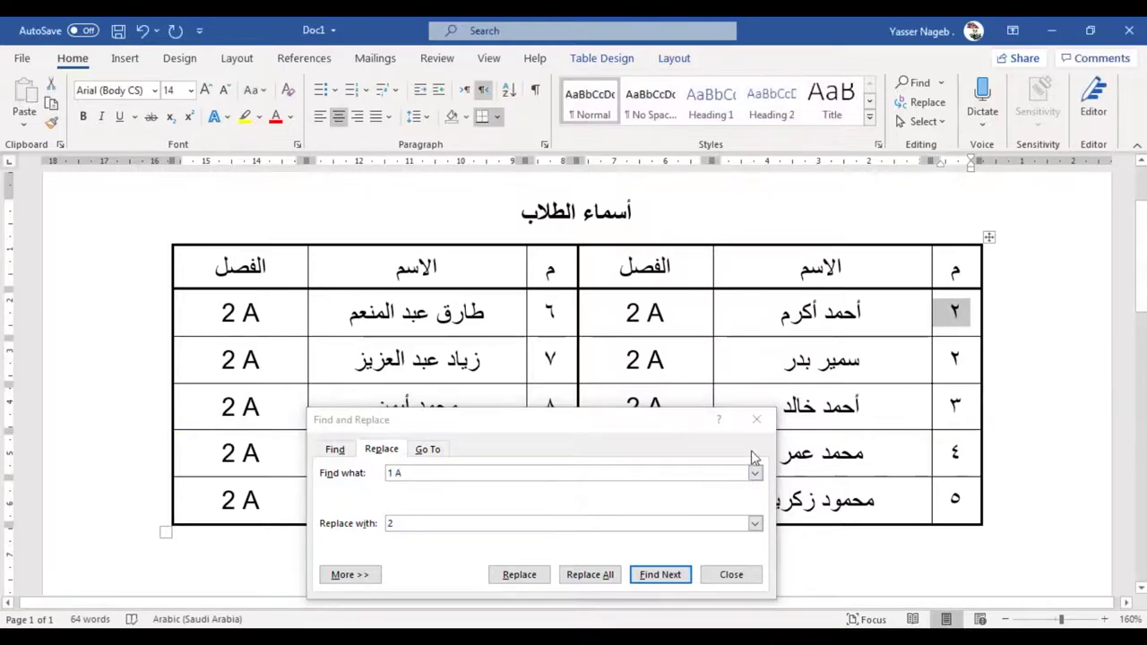
{"action": "key", "text": "ctrl+z"}
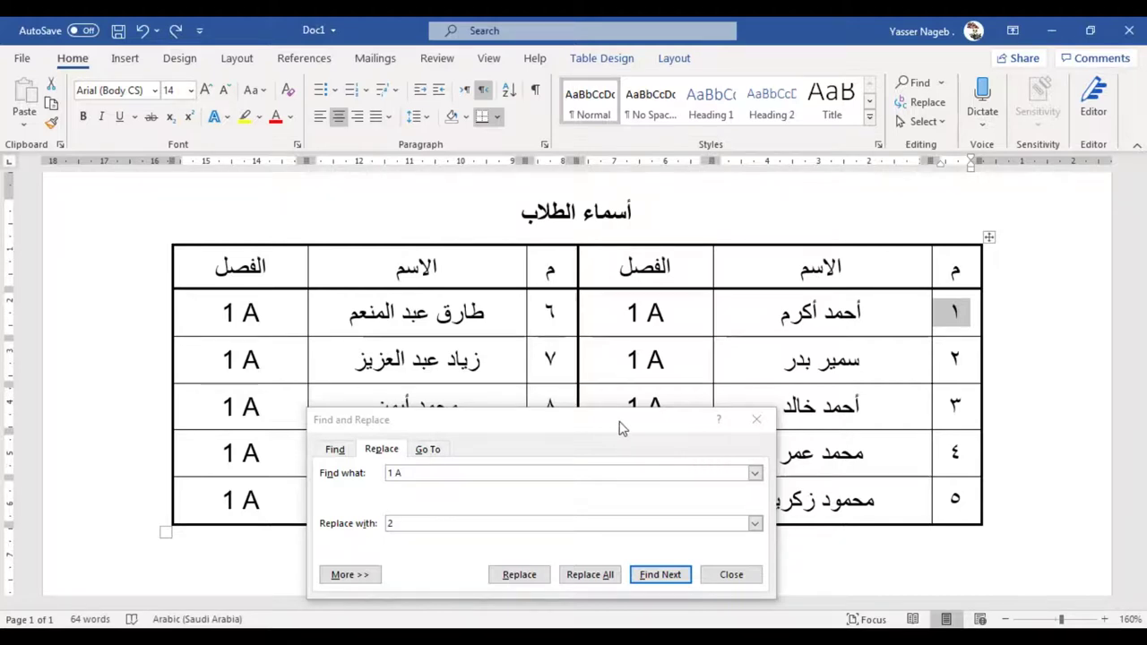
{"action": "mouse_move", "coordinate": [853, 263]}
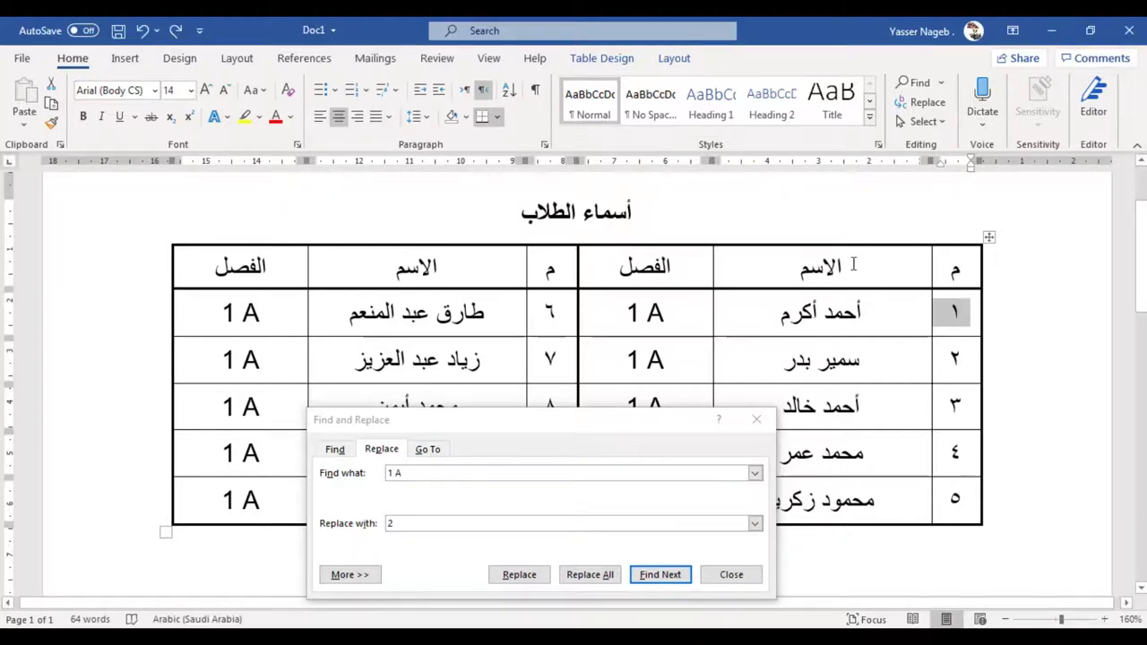
Trim Find what back to 1 and change the first class cells from 1 A to 2 A.
{"action": "left_click", "coordinate": [466, 472]}
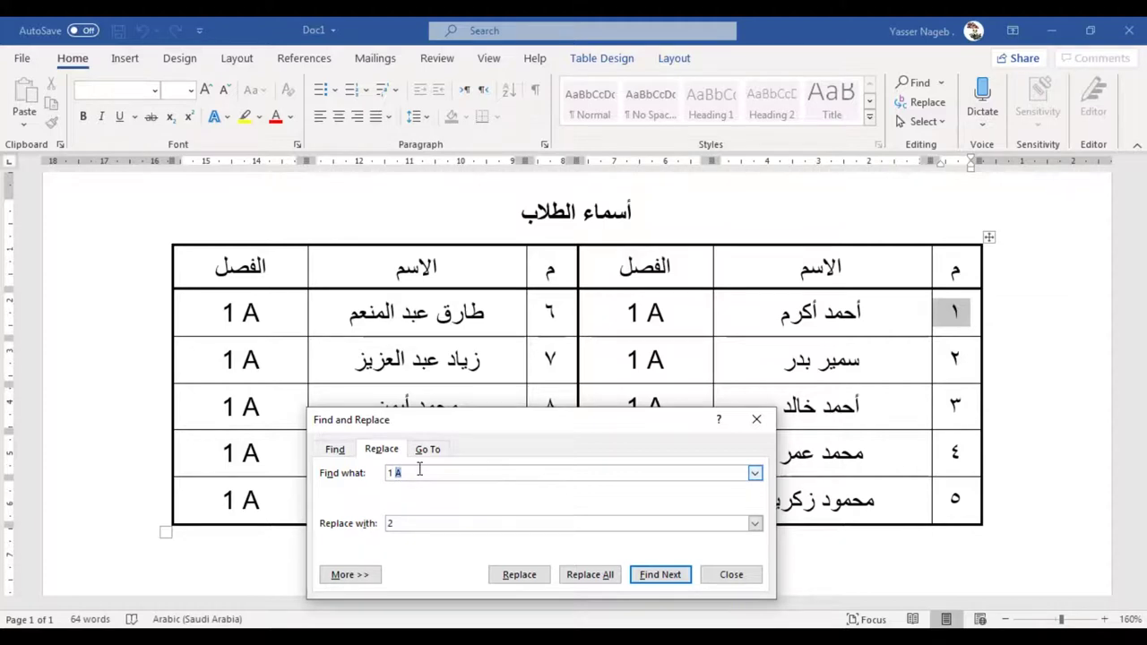
{"action": "key", "text": "BackSpace"}
{"action": "left_click", "coordinate": [663, 577]}
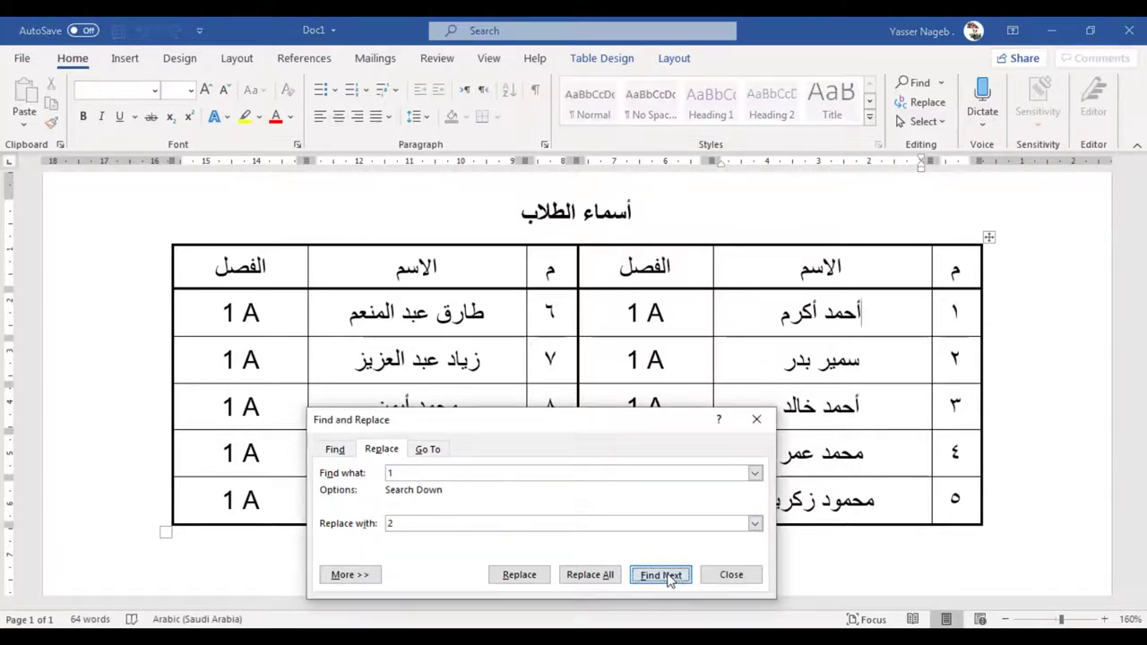
{"action": "left_click", "coordinate": [620, 324]}
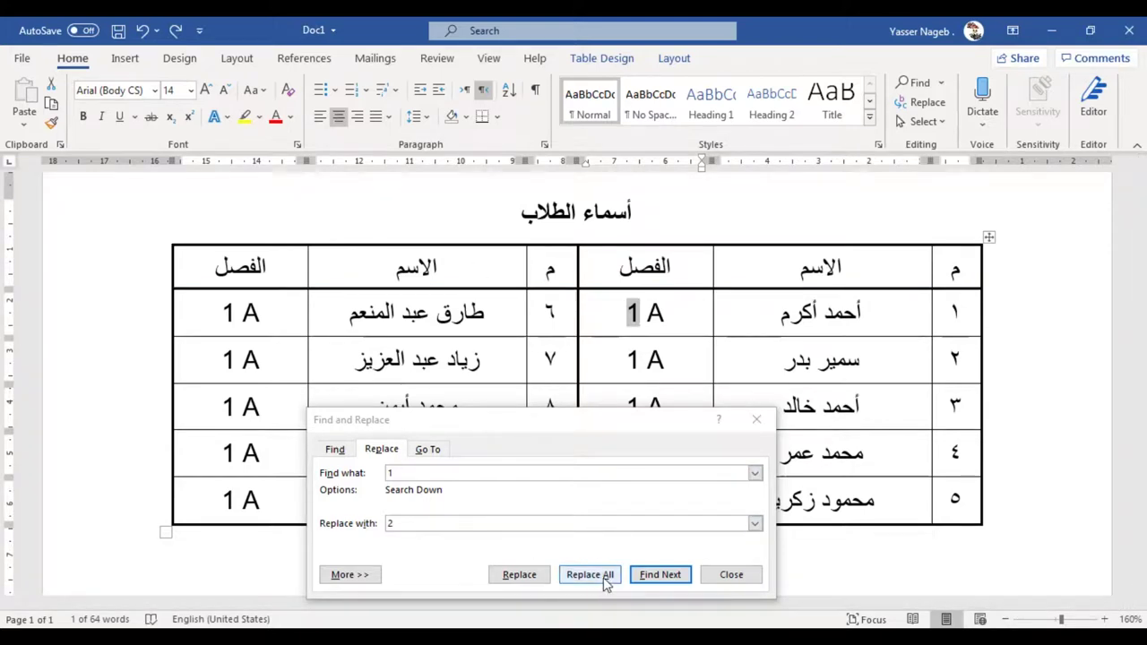
{"action": "left_click", "coordinate": [518, 575]}
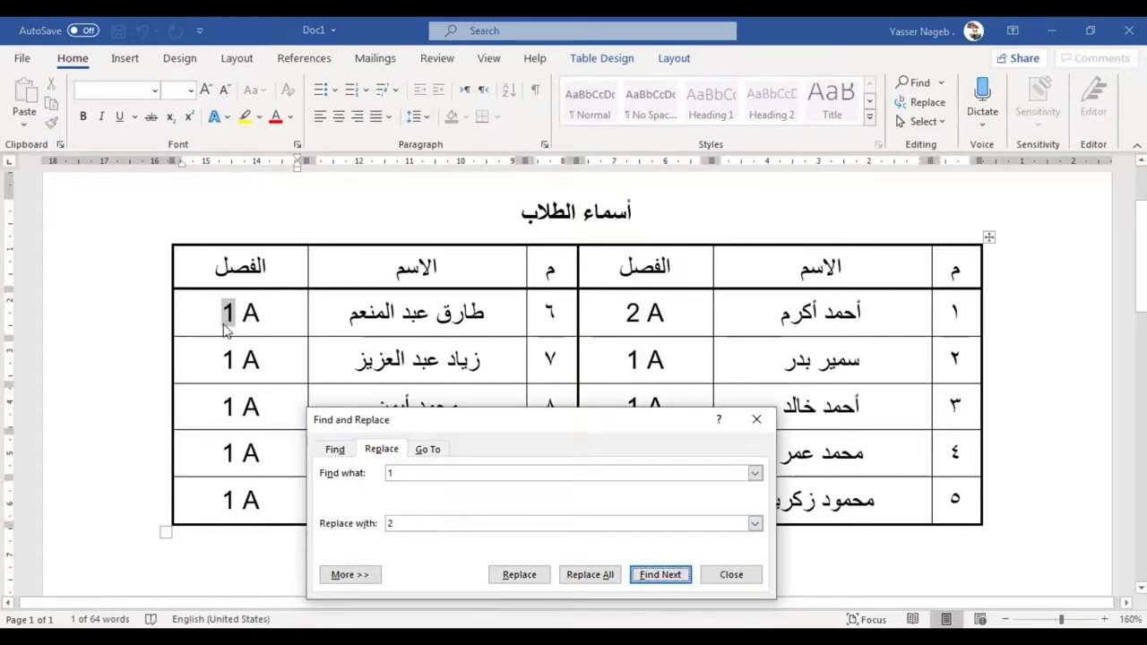
{"action": "left_click", "coordinate": [518, 576]}
{"action": "left_click", "coordinate": [518, 576]}
{"action": "left_click", "coordinate": [518, 577]}
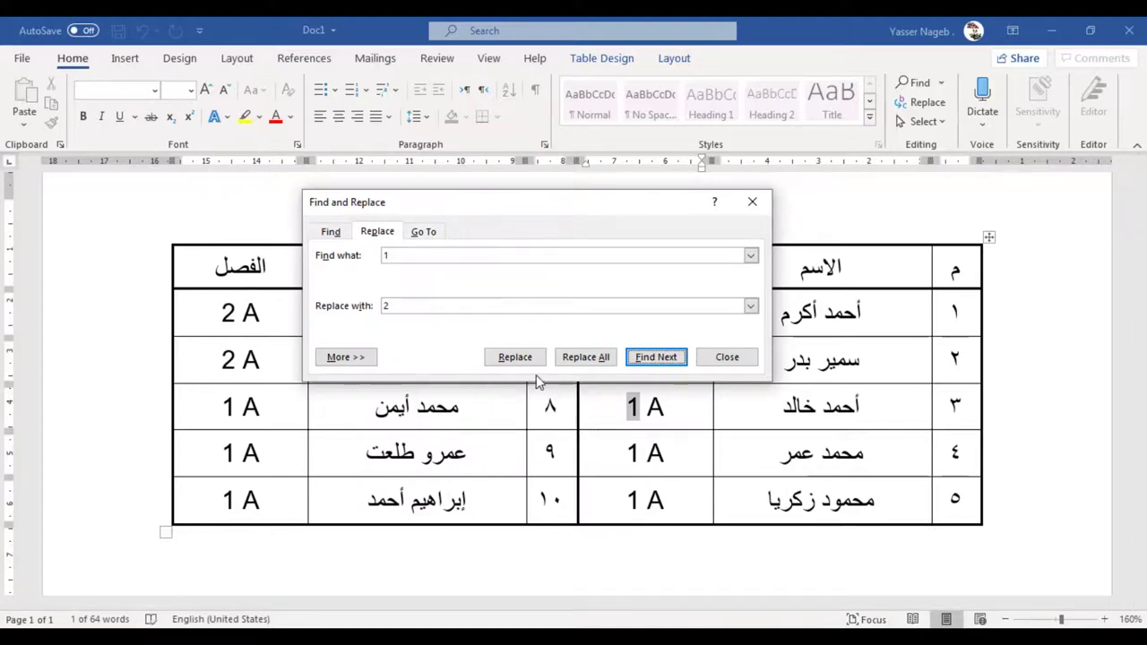
Replace the remaining 1 A cells with 2 A, skipping row number ١٠, then close the dialog.
{"action": "left_click", "coordinate": [517, 358]}
{"action": "left_click", "coordinate": [517, 358]}
{"action": "left_click", "coordinate": [517, 359]}
{"action": "left_click", "coordinate": [517, 359]}
{"action": "left_click", "coordinate": [517, 359]}
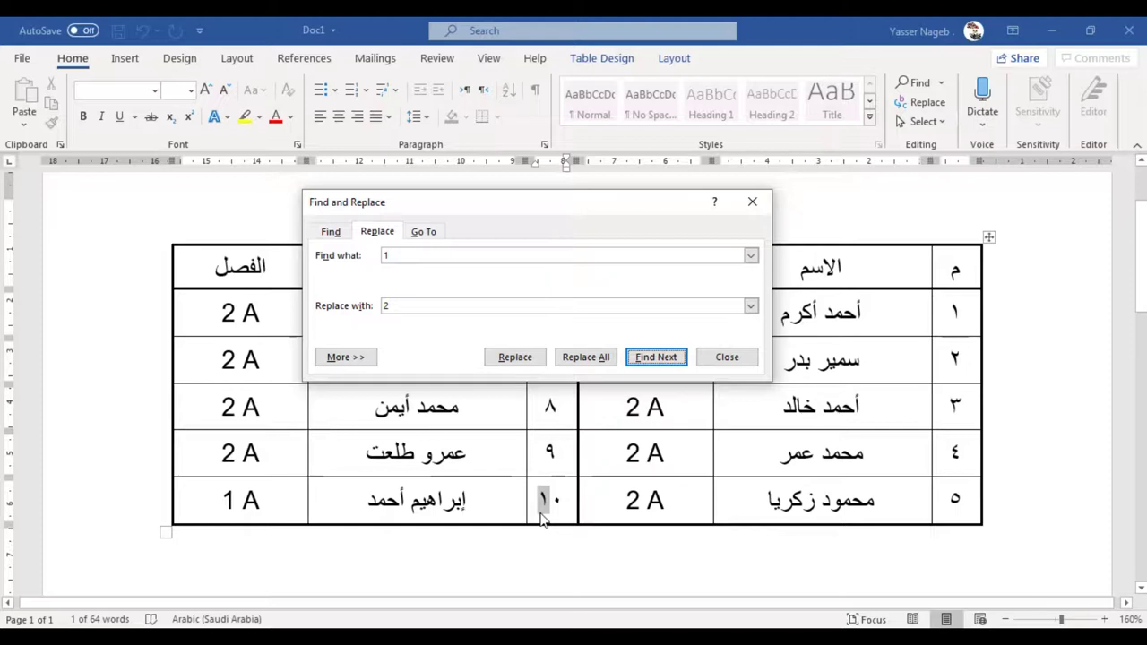
{"action": "left_click", "coordinate": [657, 357]}
{"action": "left_click", "coordinate": [537, 359]}
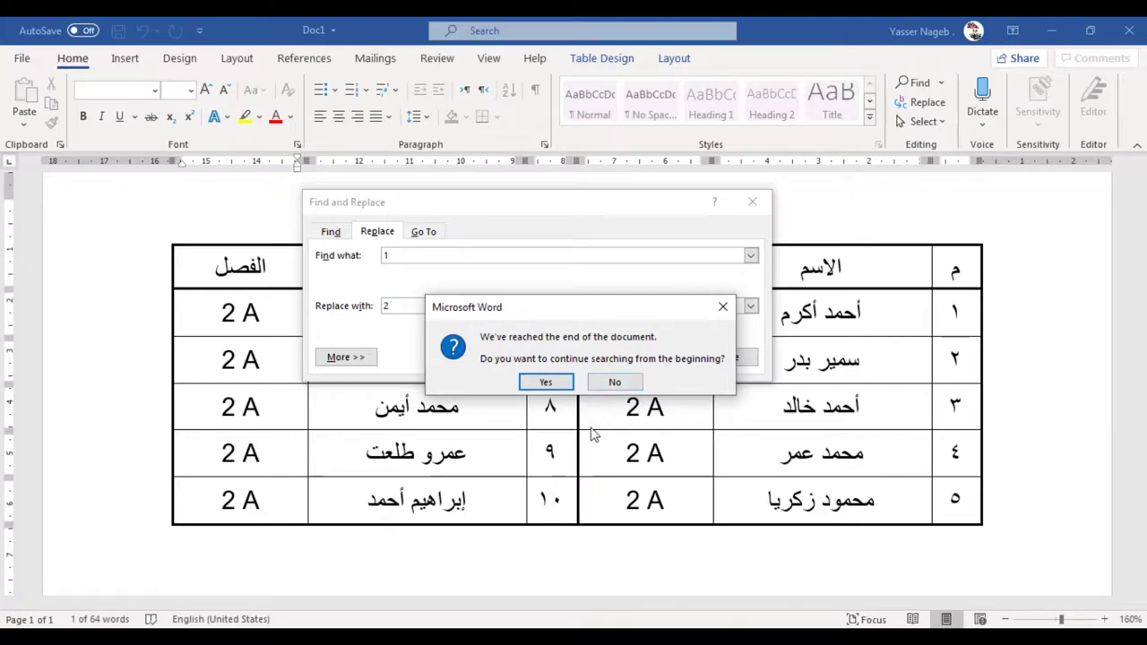
{"action": "left_click", "coordinate": [615, 382]}
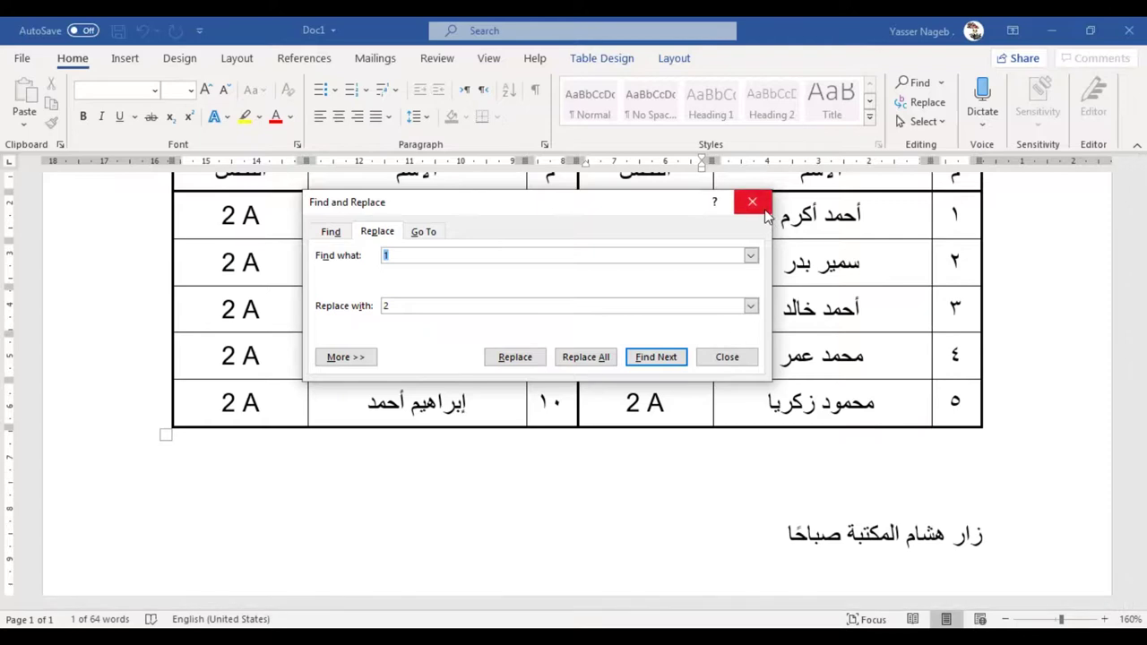
{"action": "left_click", "coordinate": [752, 201]}
{"action": "scroll", "coordinate": [547, 434], "scroll_direction": "up", "scroll_amount": 3}
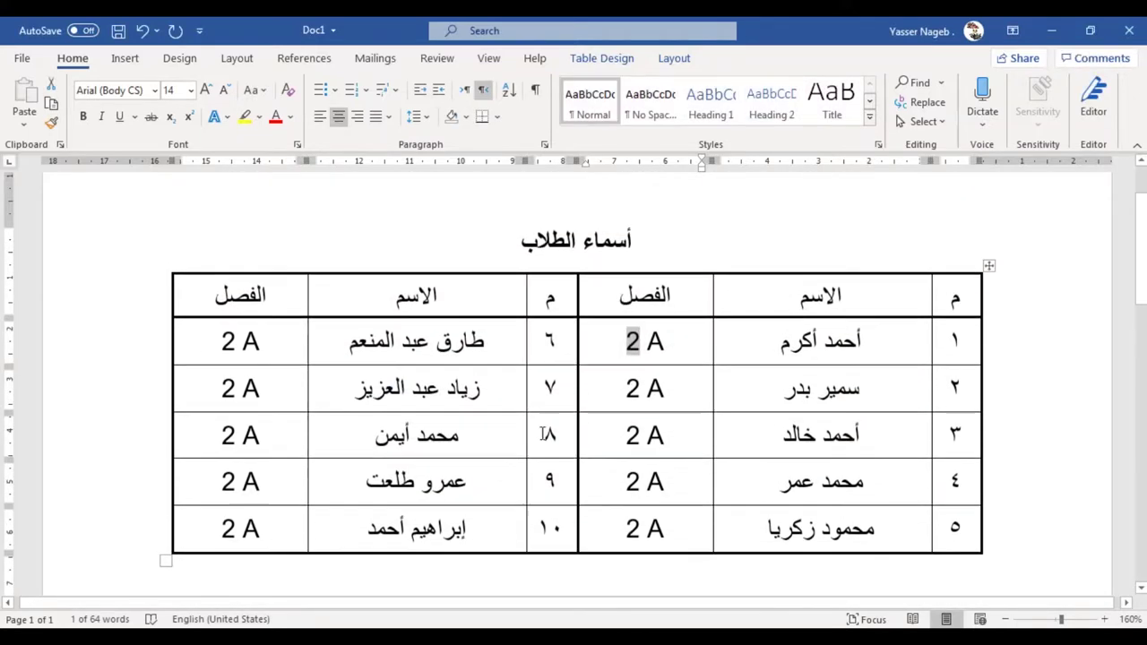
Reopen Replace with right-to-left Find what text, set to swap الفصل for Class.
{"action": "left_click", "coordinate": [657, 396]}
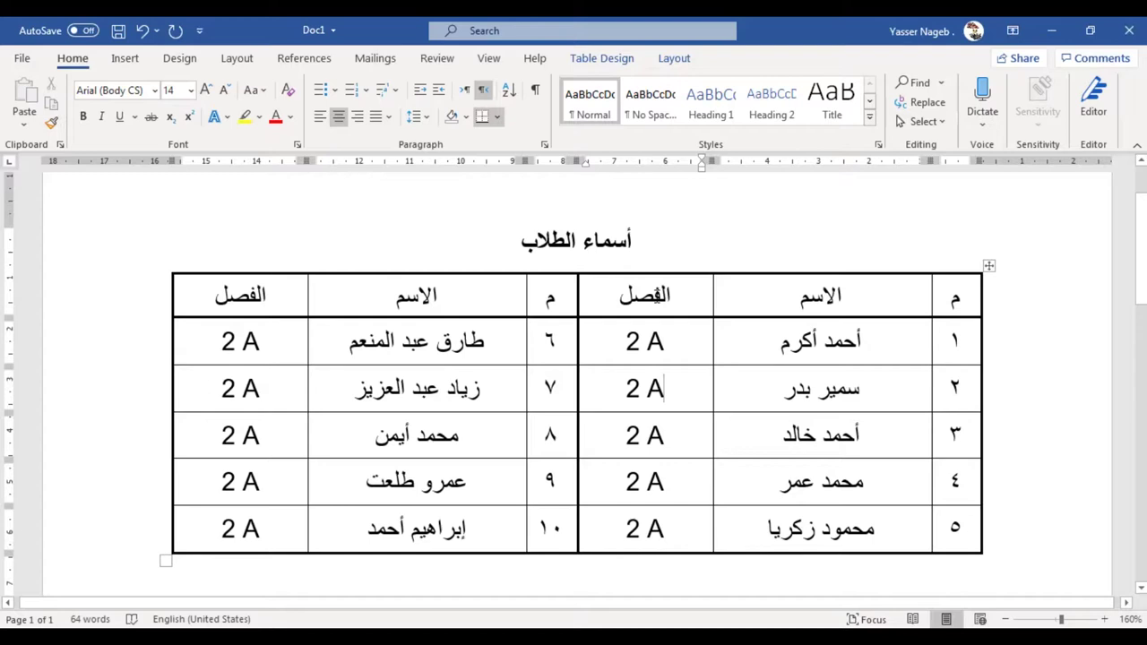
{"action": "left_click", "coordinate": [926, 104]}
{"action": "left_click_drag", "start_coordinate": [484, 193], "coordinate": [578, 404]}
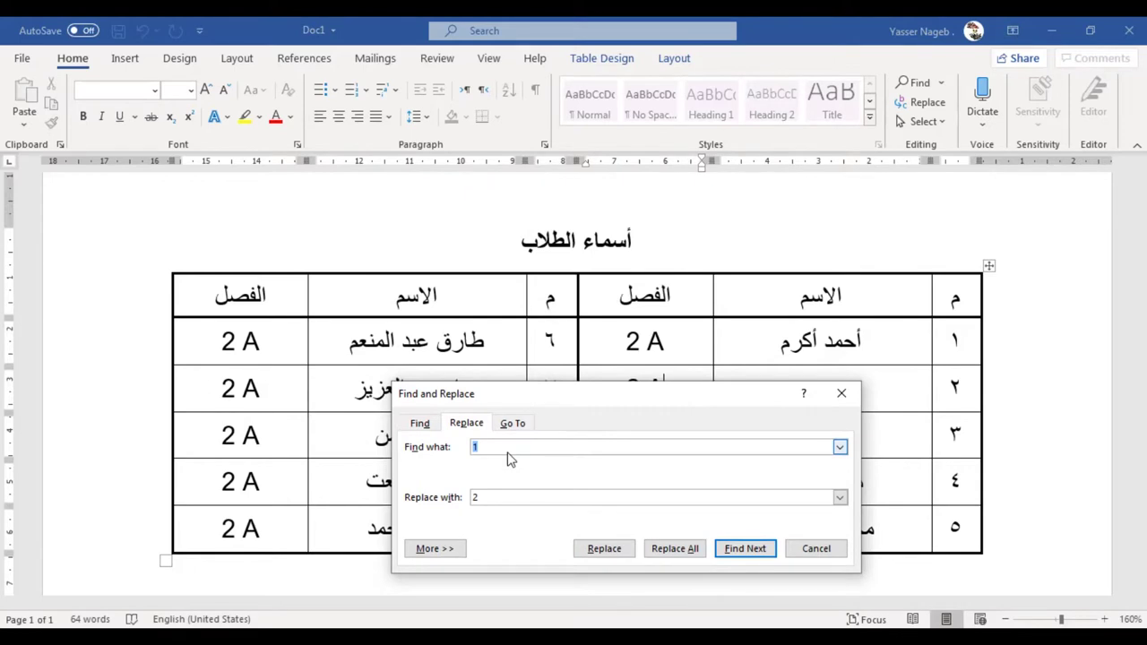
{"action": "key", "text": "ctrl+Shift_R"}
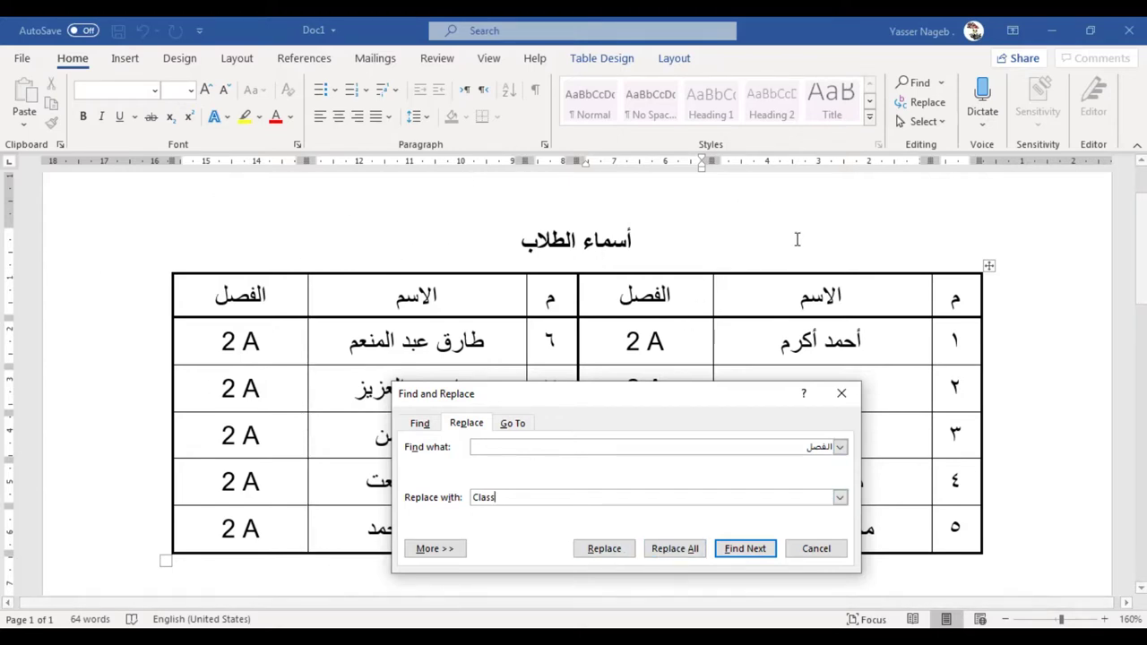
Replace all الفصل headers with Class, dismiss the 2-replacements summary, and close the dialog.
{"action": "left_click", "coordinate": [676, 548]}
{"action": "key", "text": "Return"}
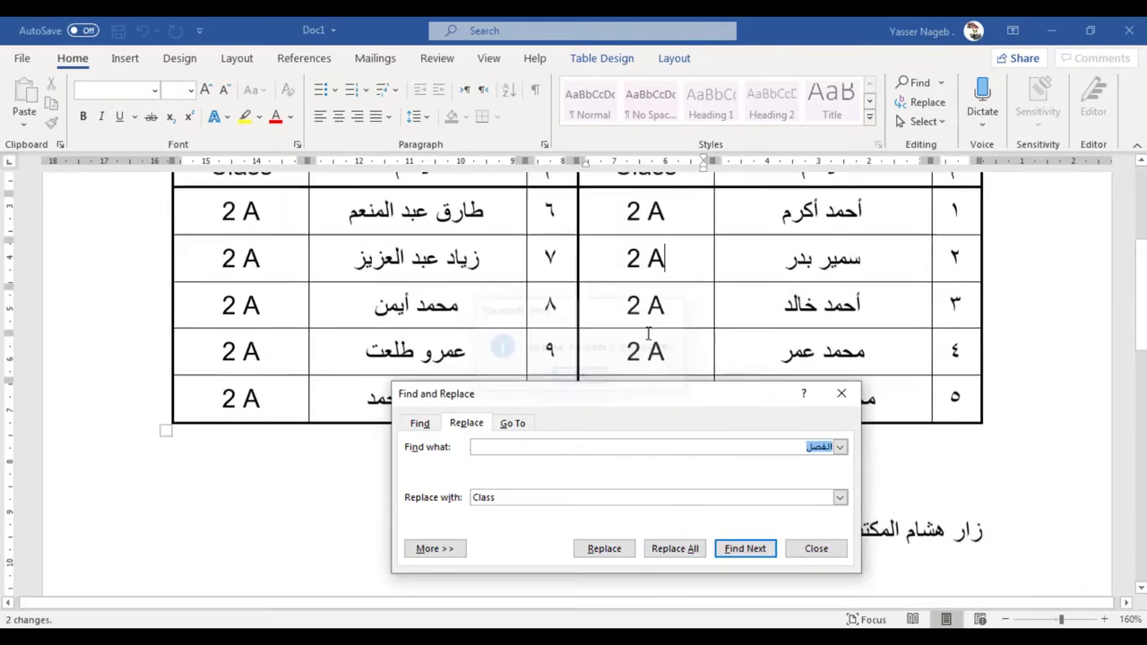
{"action": "key", "text": "Escape"}
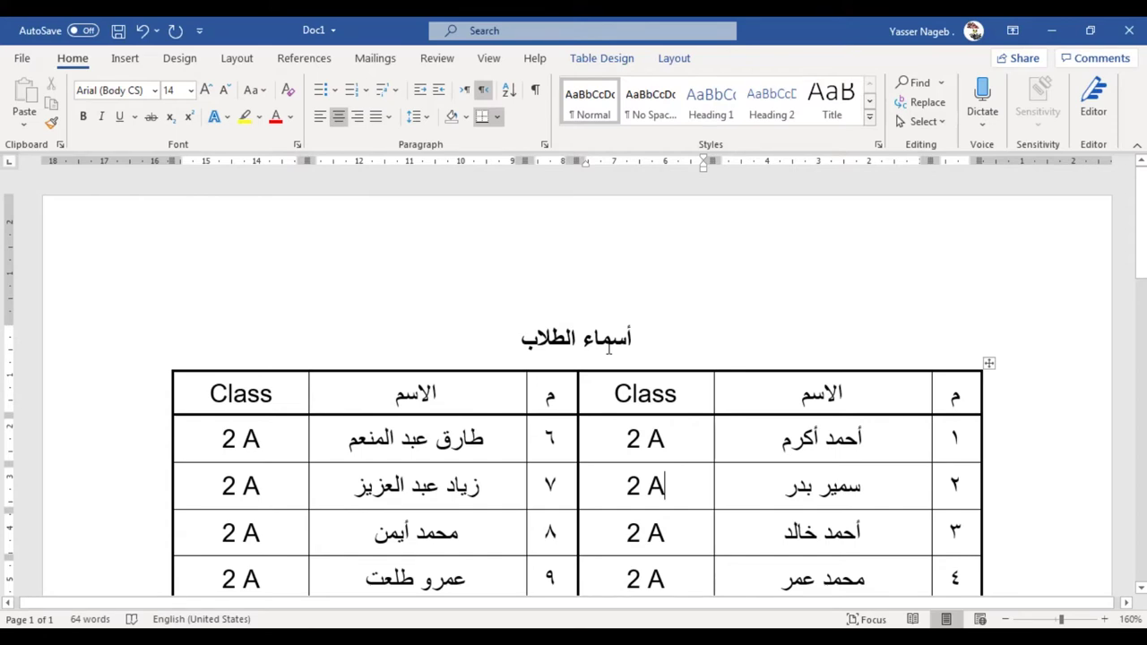